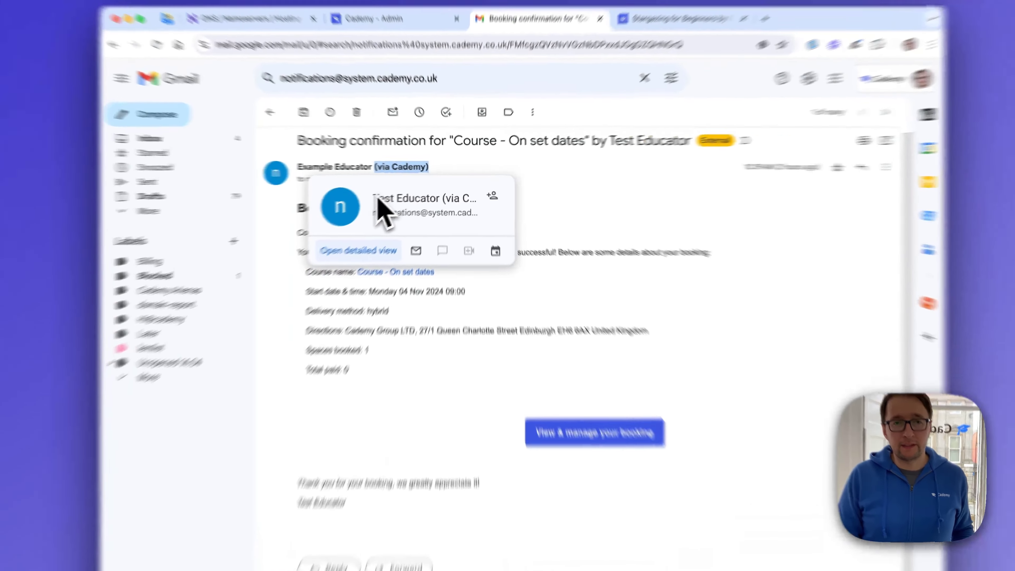
- Examine the booking confirmation email's sender name with its "(via Cademy)" suffix, plus the sender and reply-to address details
drag(400, 191, 476, 216)
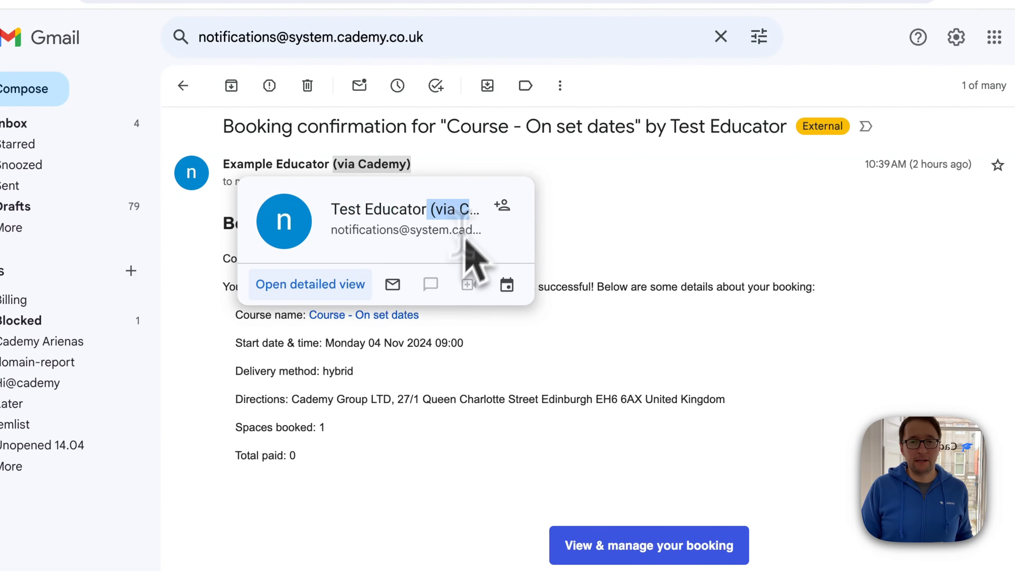
click(884, 326)
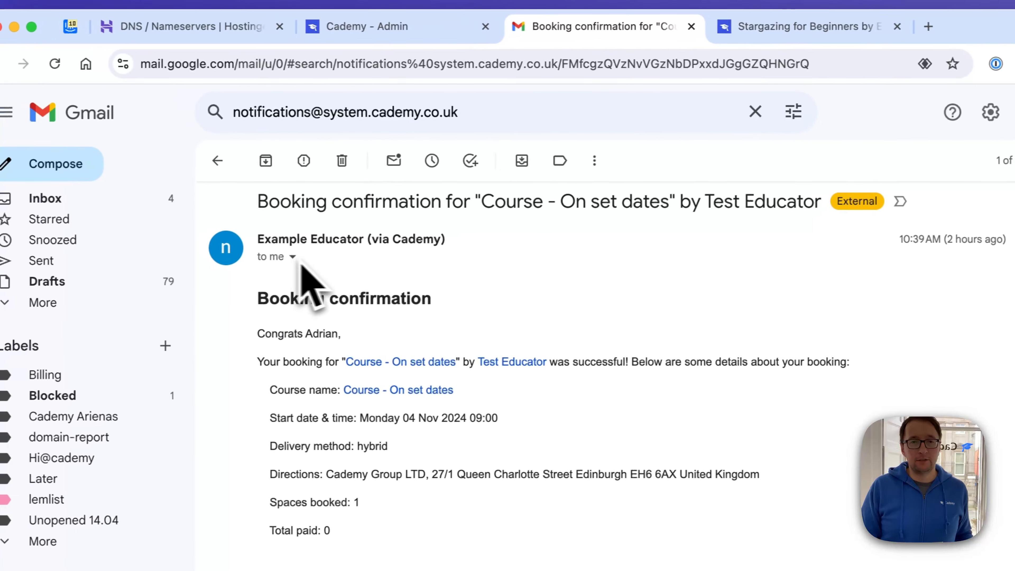
click(252, 251)
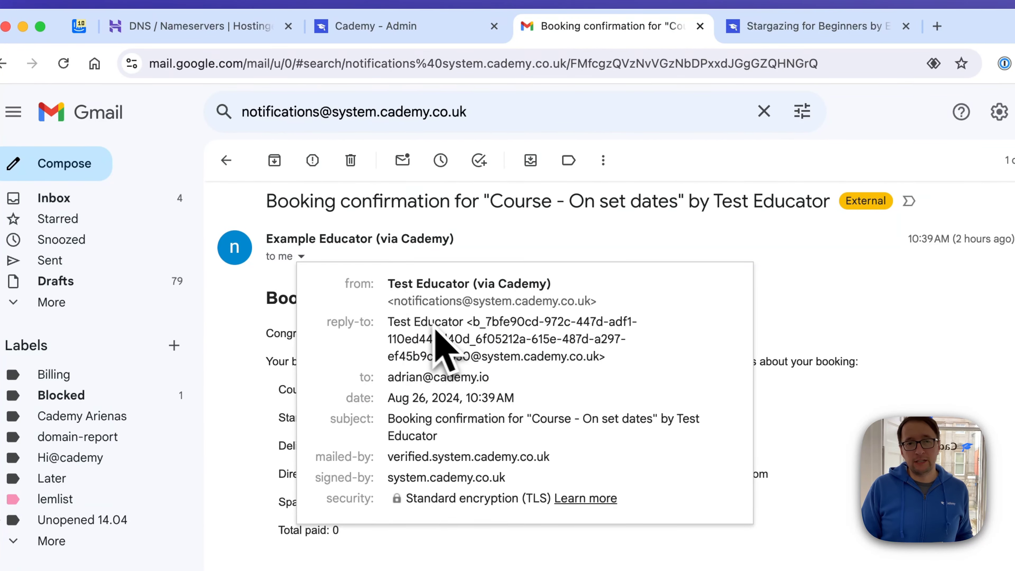
drag(389, 300, 597, 300)
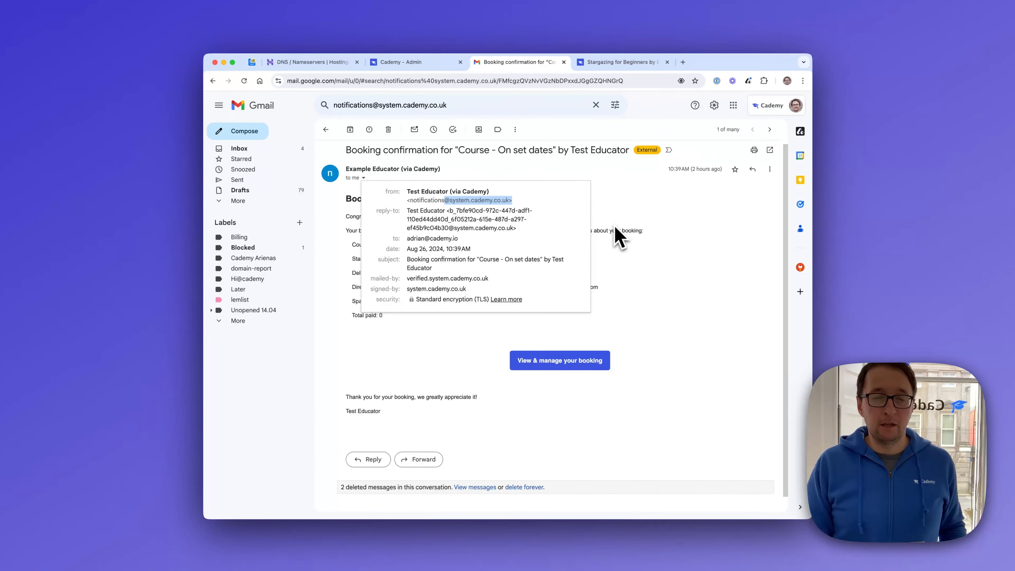
click(618, 238)
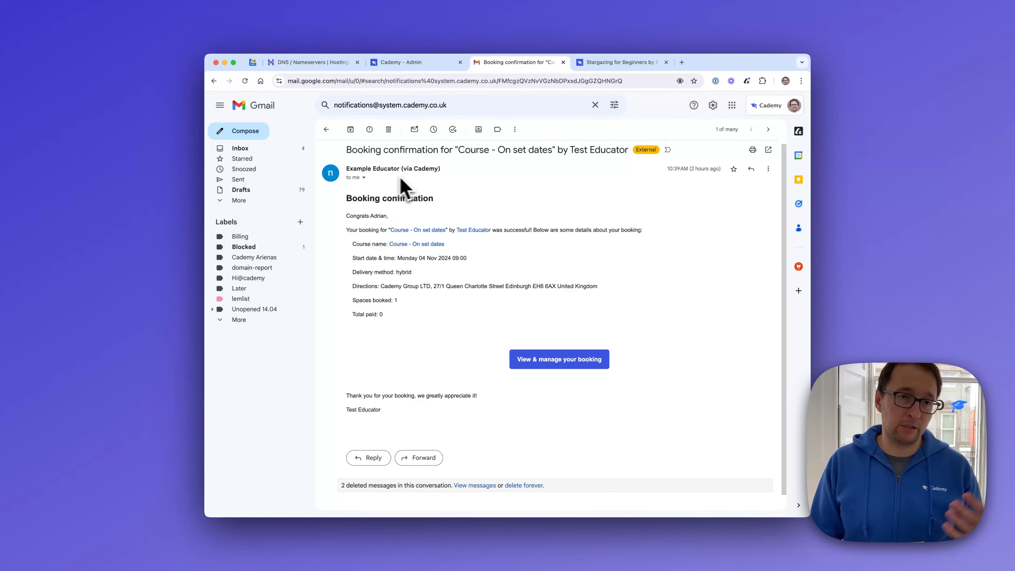
drag(396, 169, 434, 169)
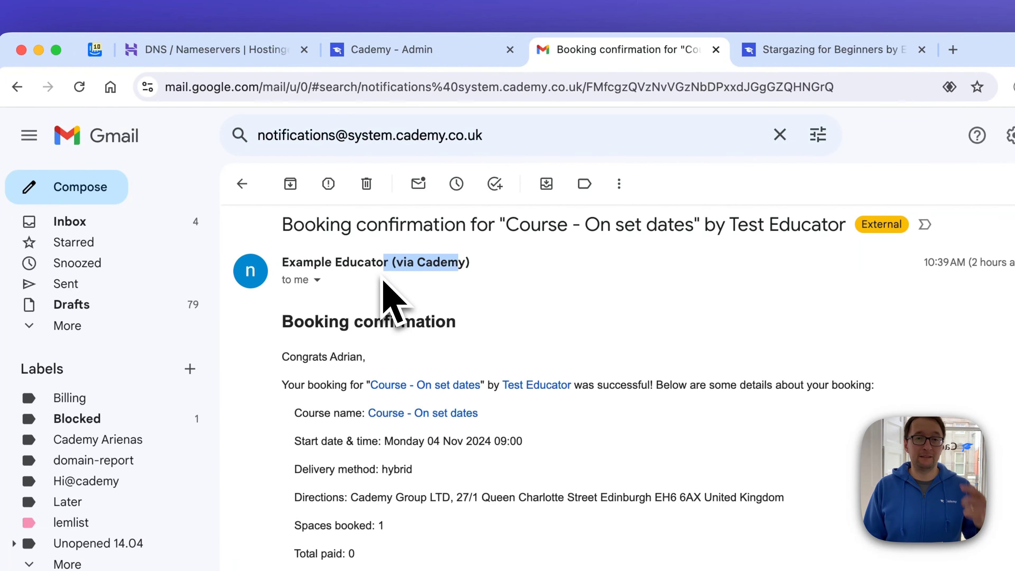
mouse_move(389, 268)
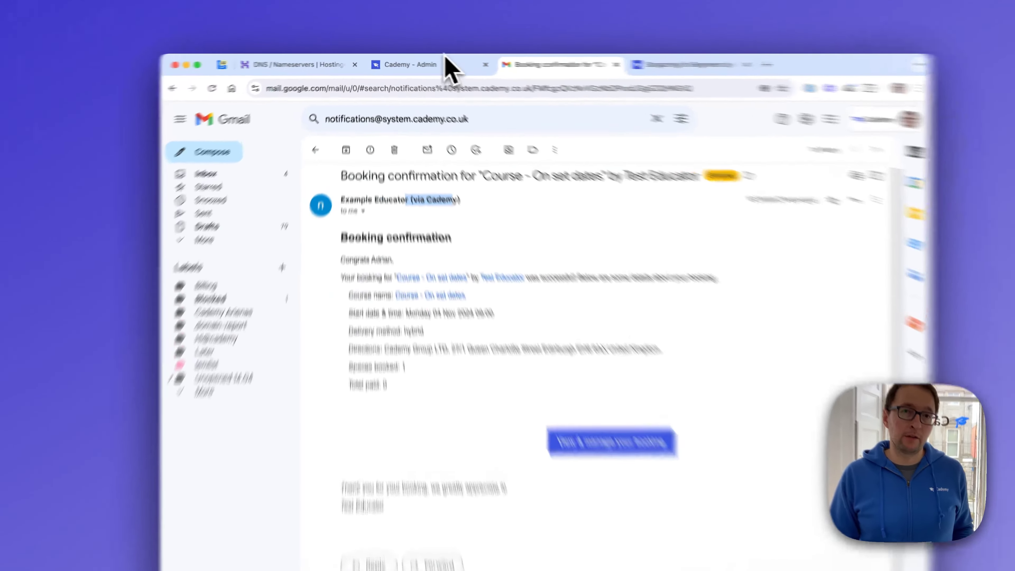
- Switch to Cademy Admin and open the Email Domains settings
click(430, 62)
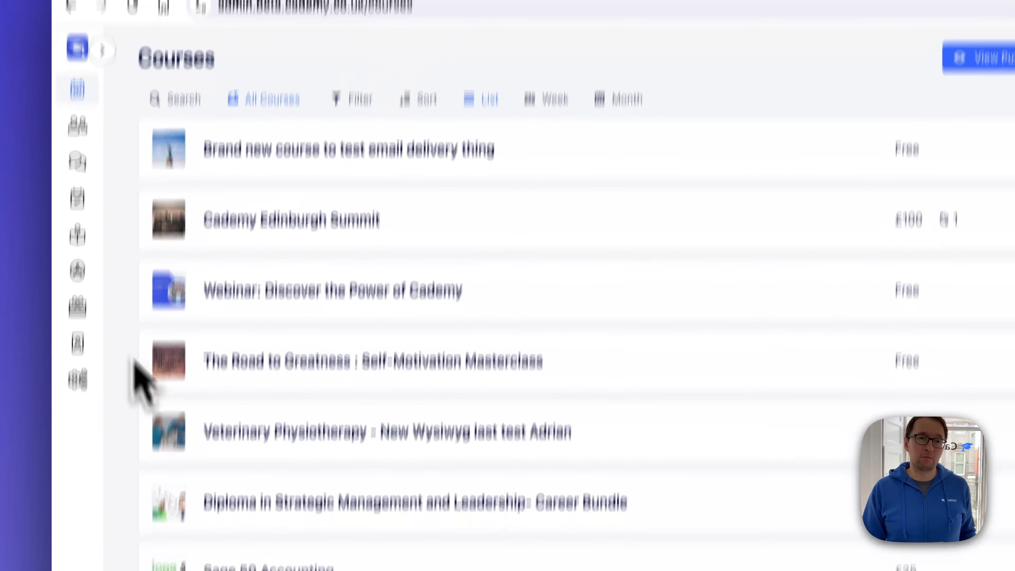
click(218, 269)
click(424, 372)
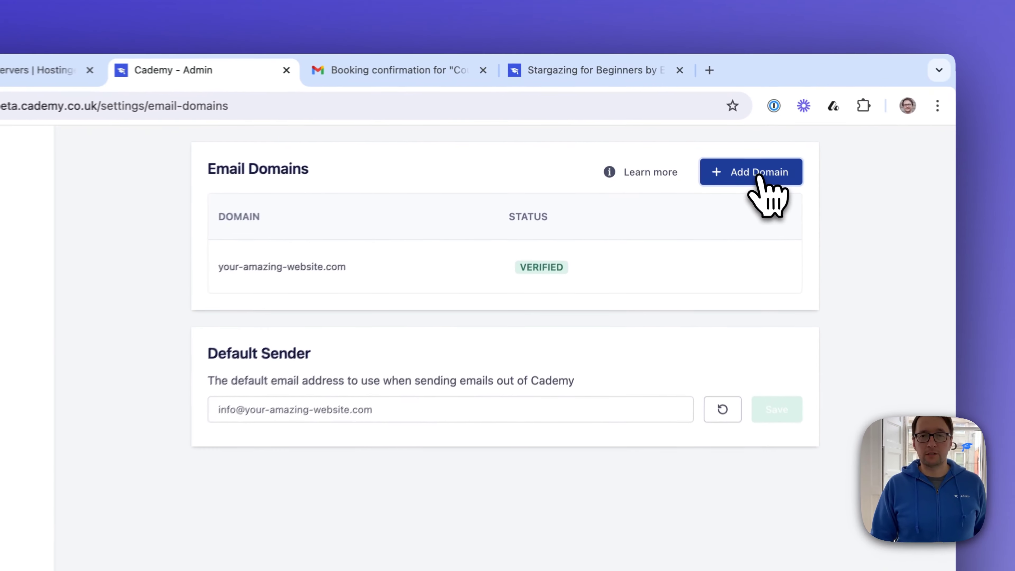
- Add testing.com as a new email domain
click(722, 134)
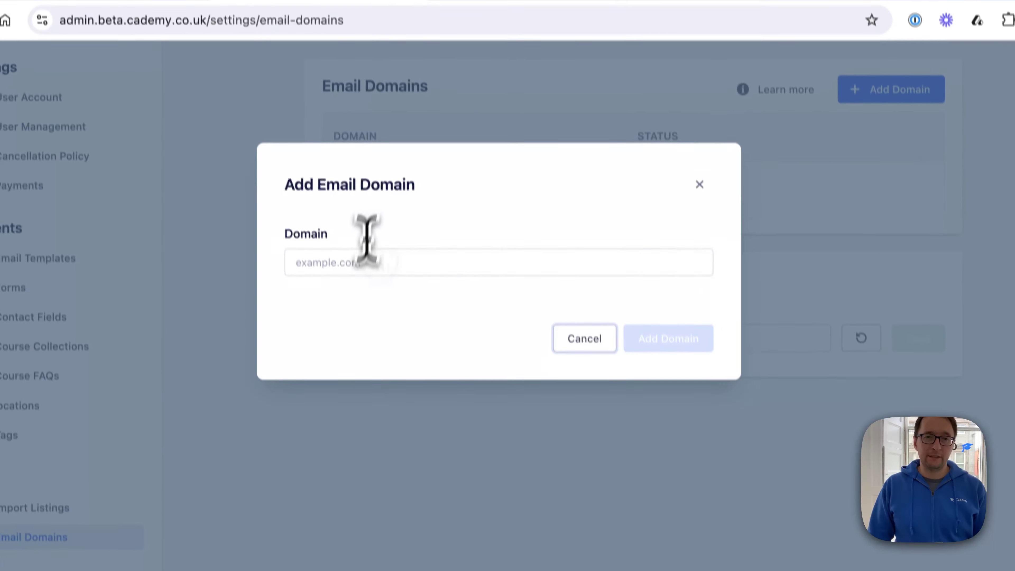
click(360, 264)
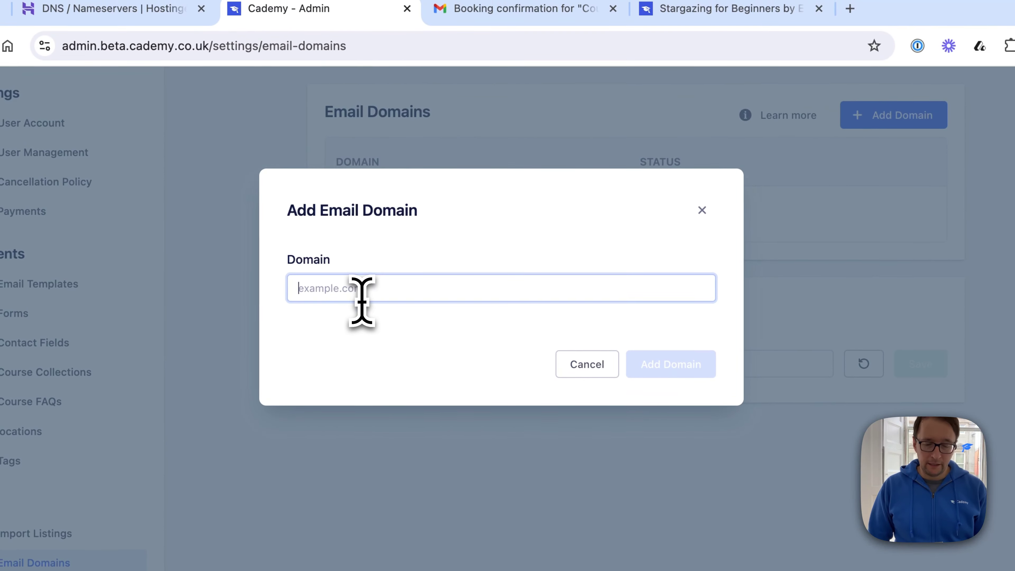
text(testing.com)
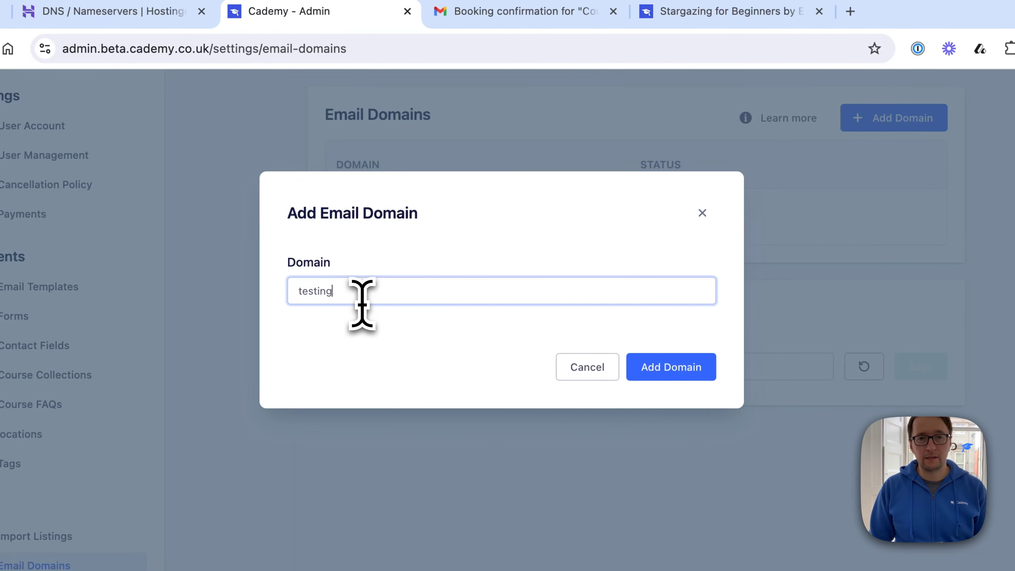
click(664, 367)
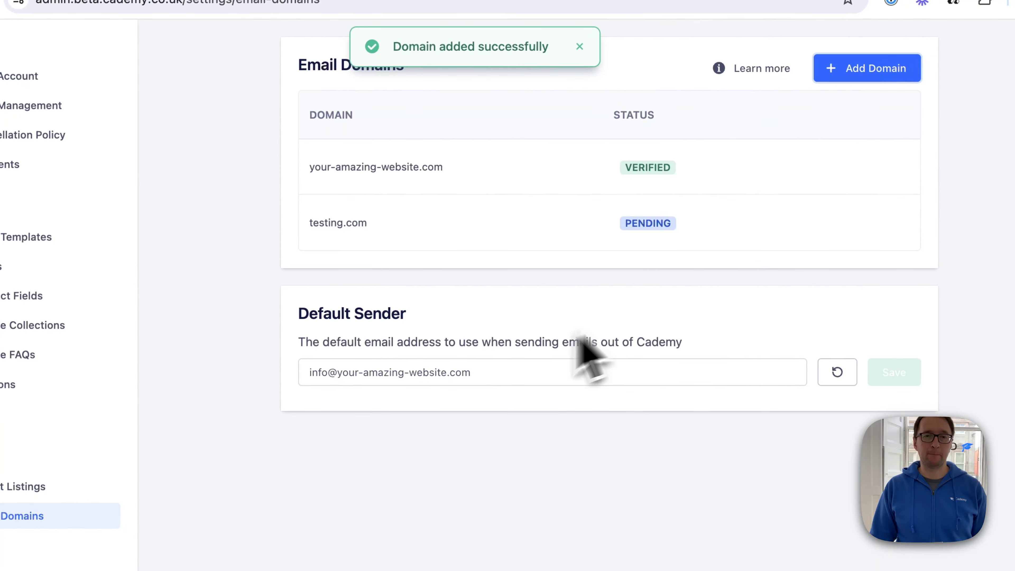
- Open the DNS records for testing.com and copy all records and instructions to the clipboard
click(429, 251)
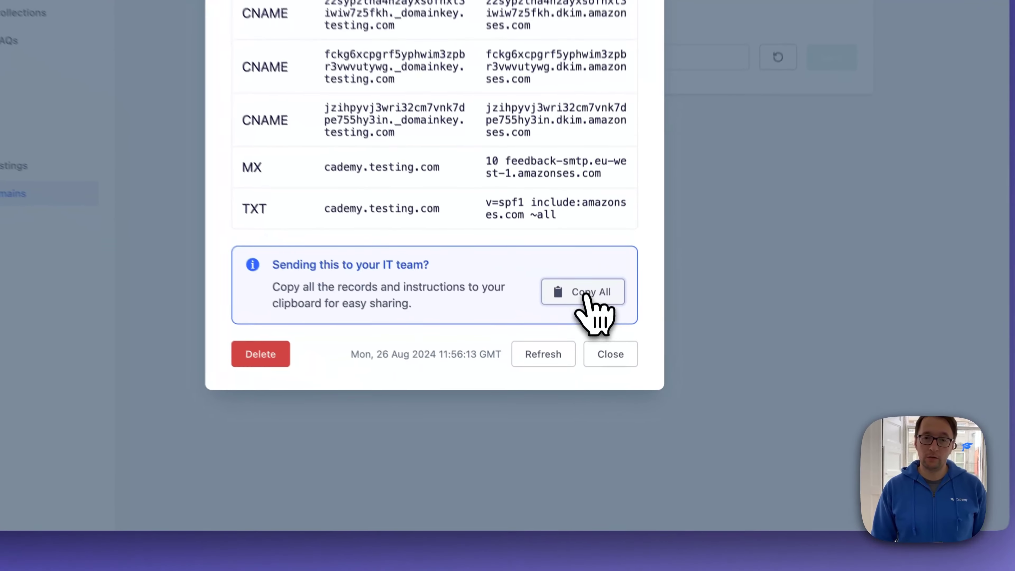
click(585, 280)
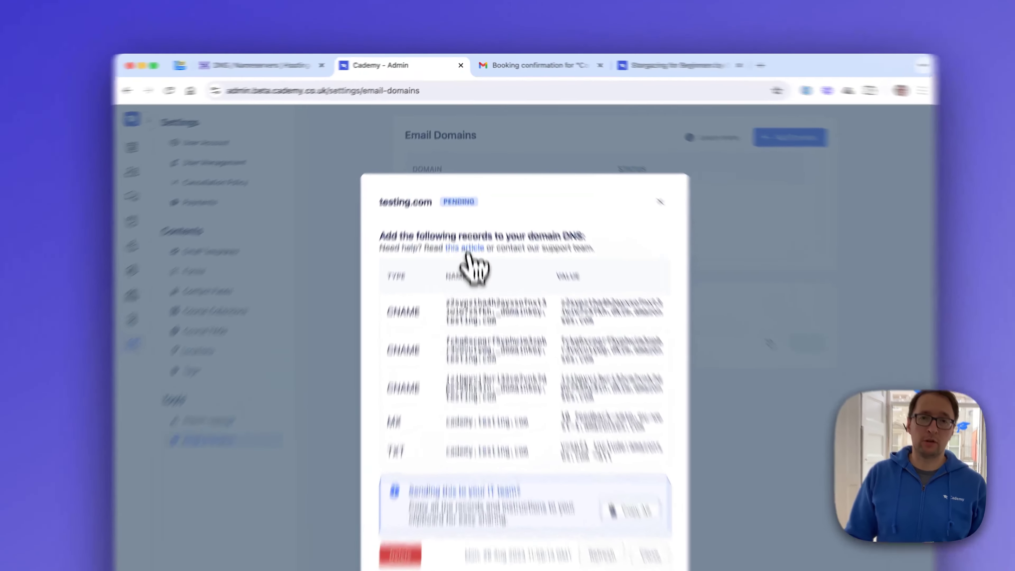
- Open the help article linked in the testing.com DNS instructions in a new browser tab
right_click(461, 237)
click(440, 246)
right_click(461, 245)
click(470, 244)
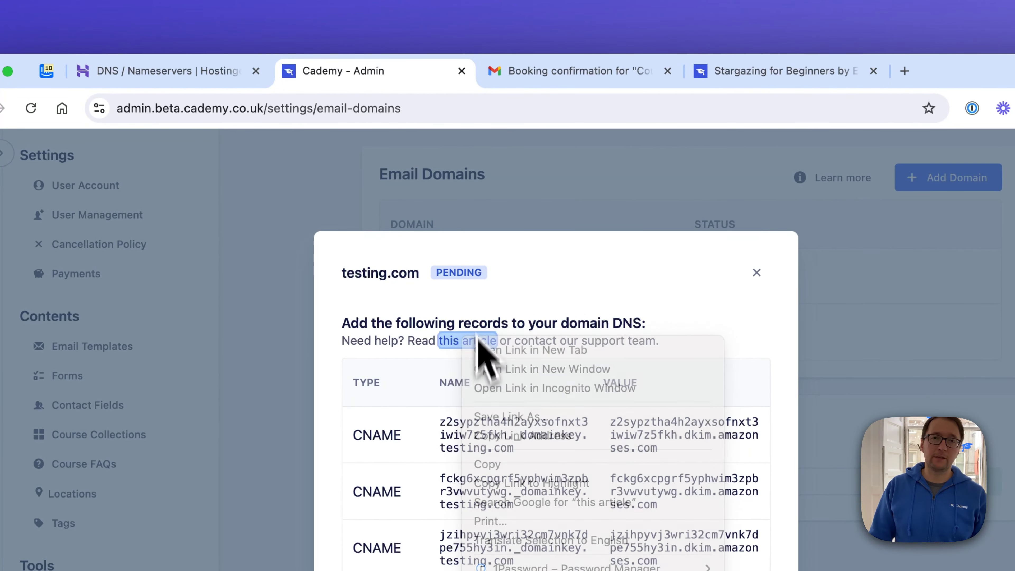
click(486, 350)
click(478, 78)
- Read the article's Tip 2 on provider-specific search phrases for adding DNS records, including Namecheap and Bluehost, and close the article
scroll(482, 260, down, 5)
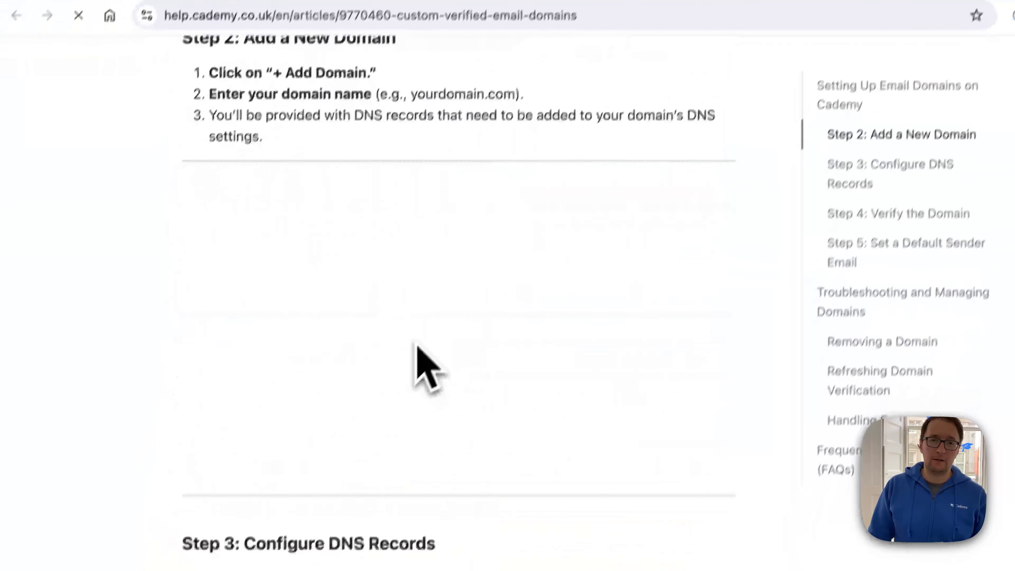
scroll(417, 345, down, 15)
scroll(404, 420, up, 2)
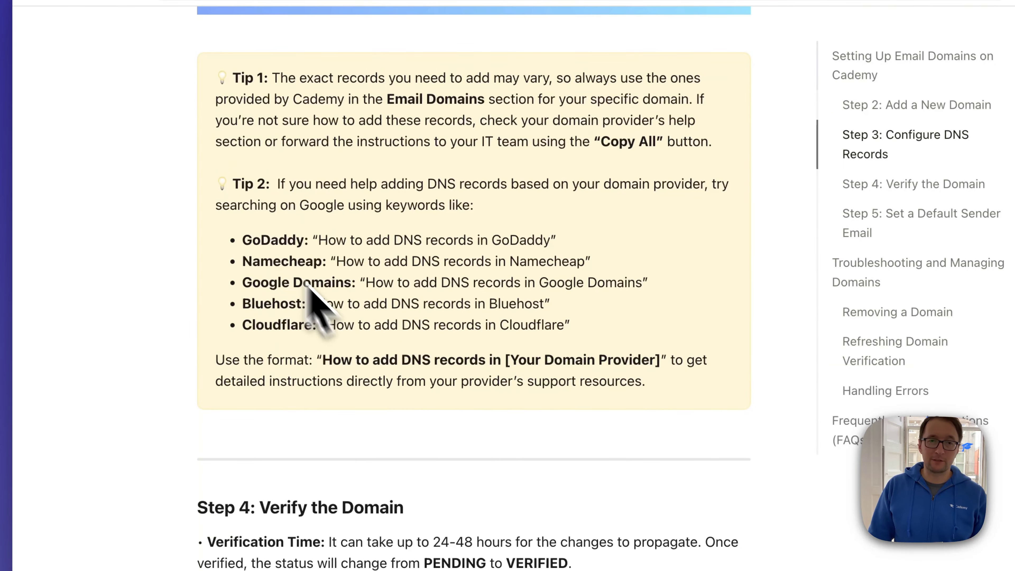
double_click(258, 240)
drag(338, 262, 584, 262)
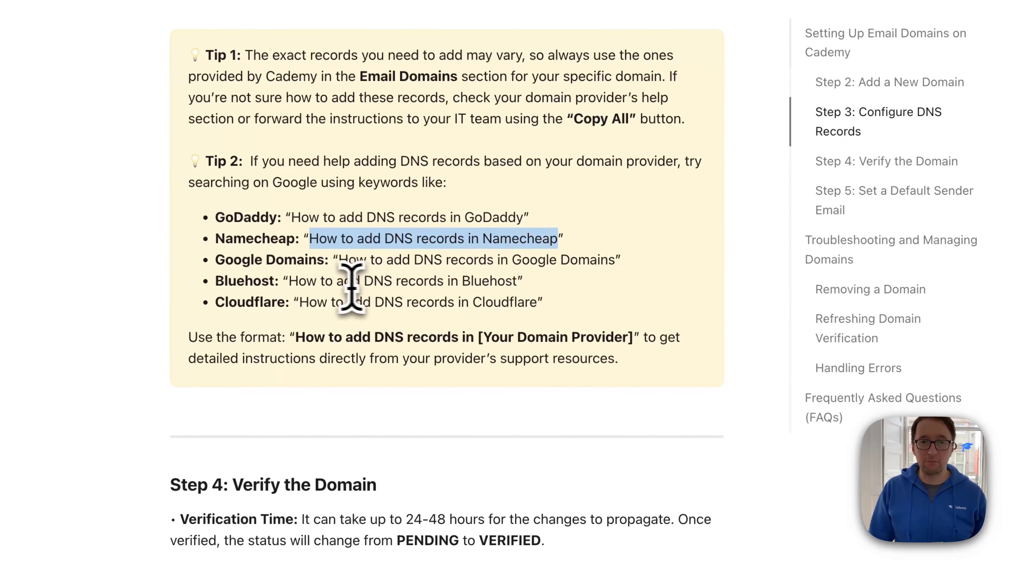
drag(299, 281, 415, 281)
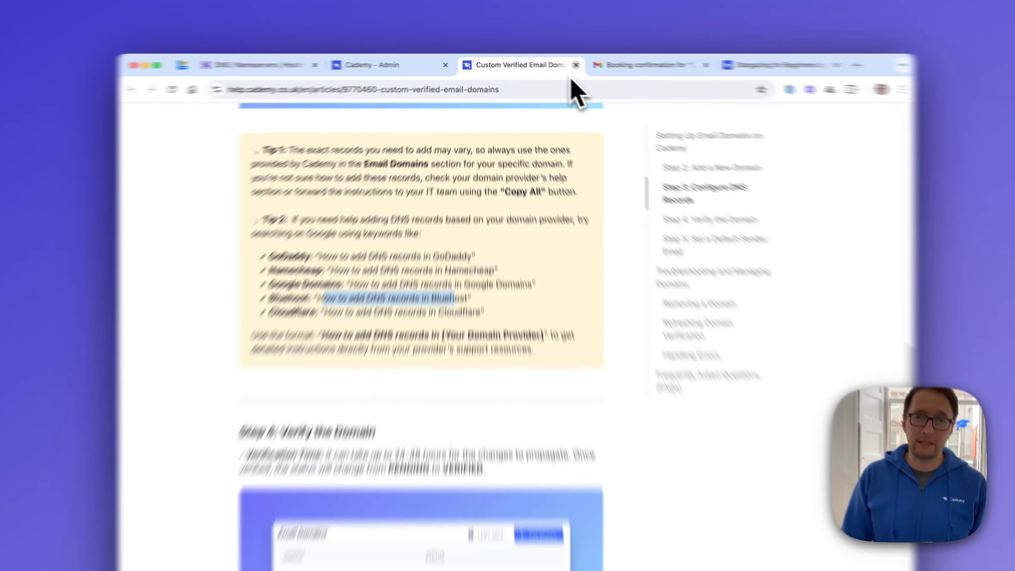
click(552, 62)
- Switch to Hostinger and examine the DNS management page and existing records of your-amazing-website.com
click(308, 62)
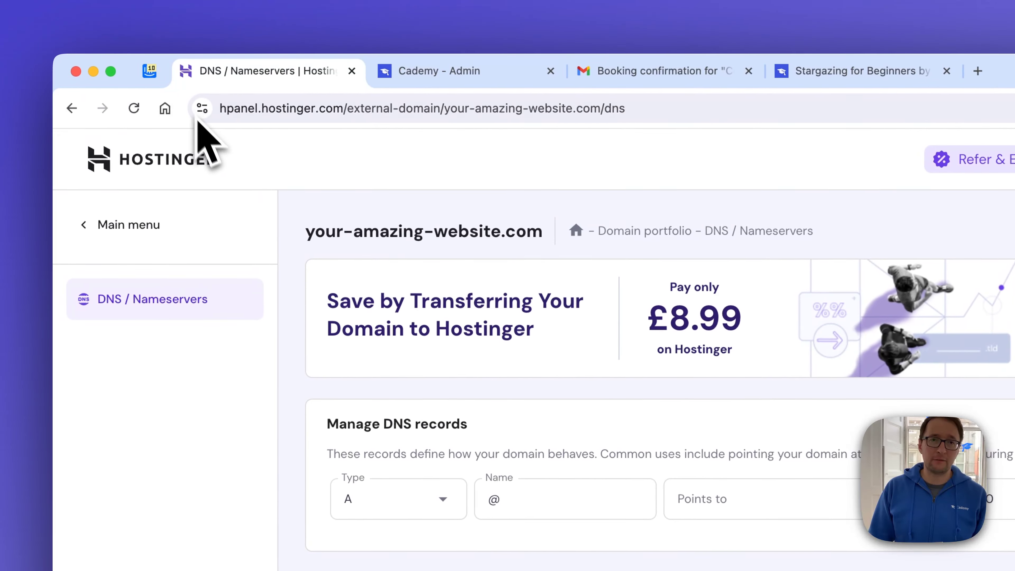
click(294, 109)
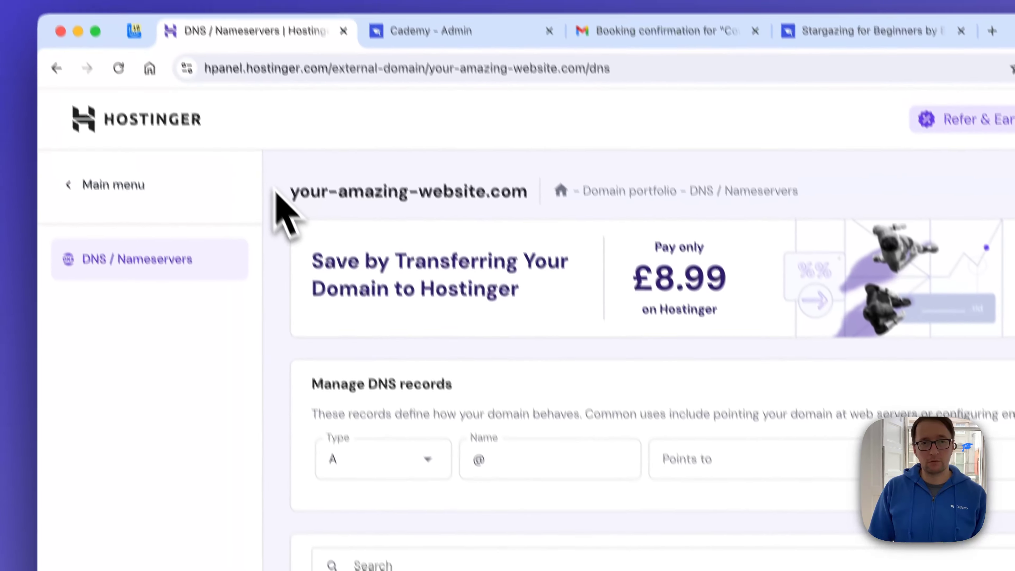
drag(306, 231, 484, 230)
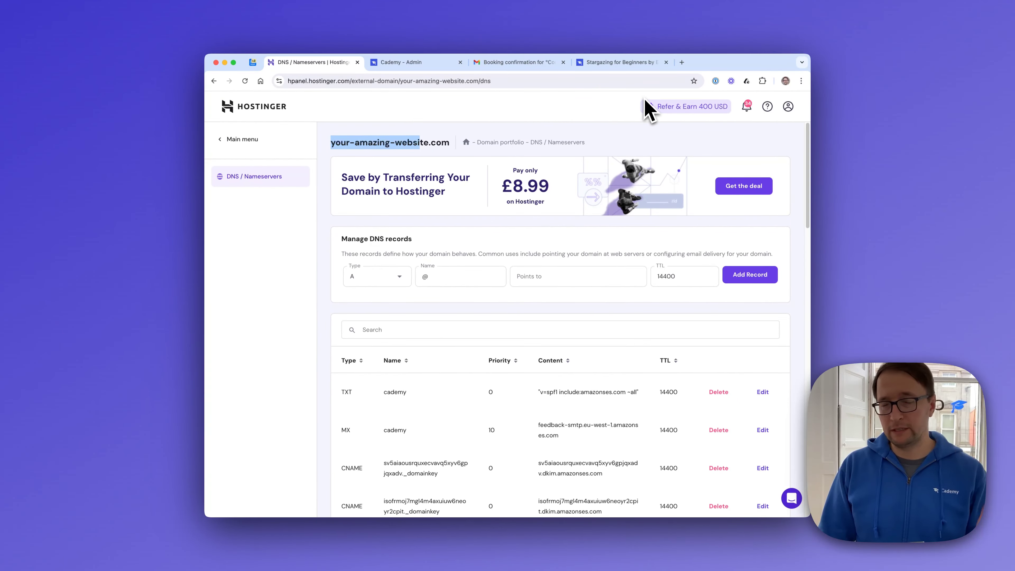
click(360, 119)
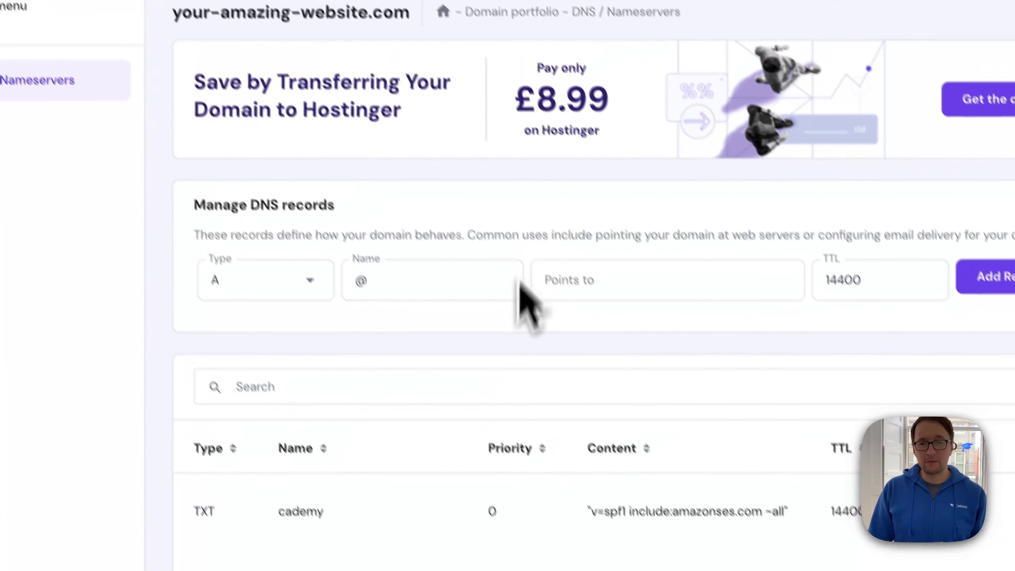
scroll(519, 283, down, 3)
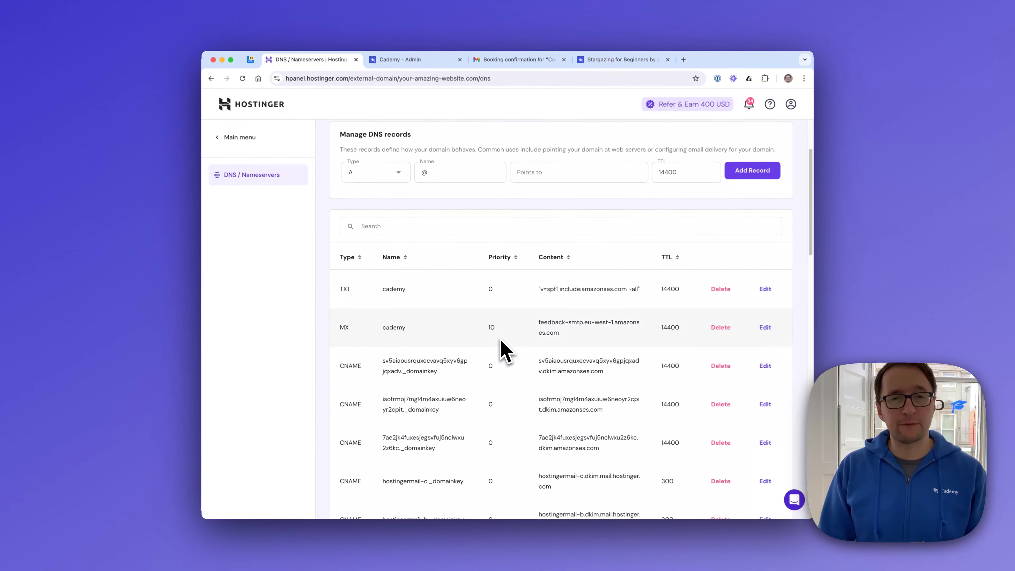
scroll(492, 360, up, 3)
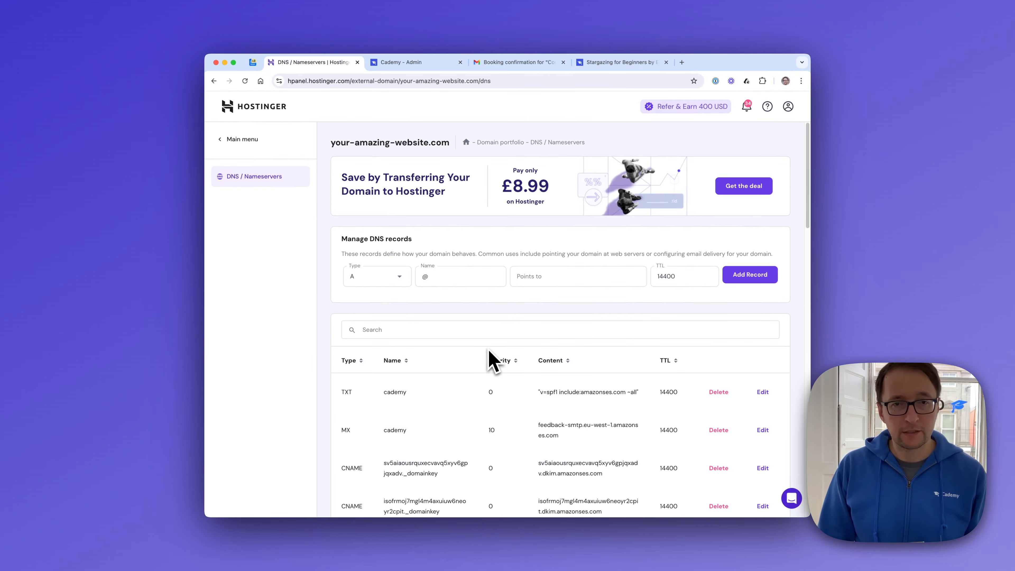
scroll(396, 476, down, 3)
scroll(403, 460, up, 3)
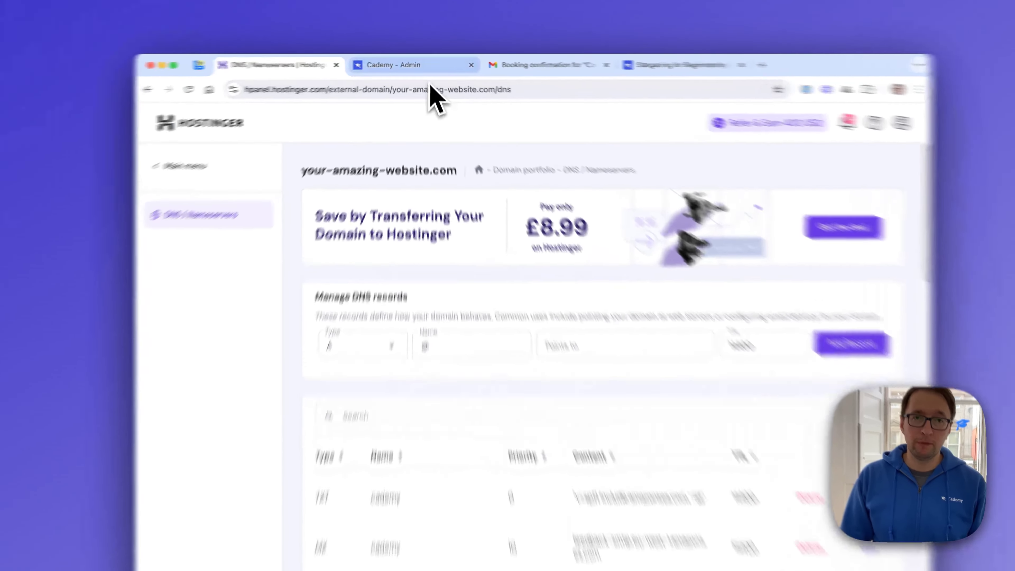
- Set the new Hostinger DNS record's type to CNAME and fill its name with the first CNAME name copied from Cademy
click(415, 62)
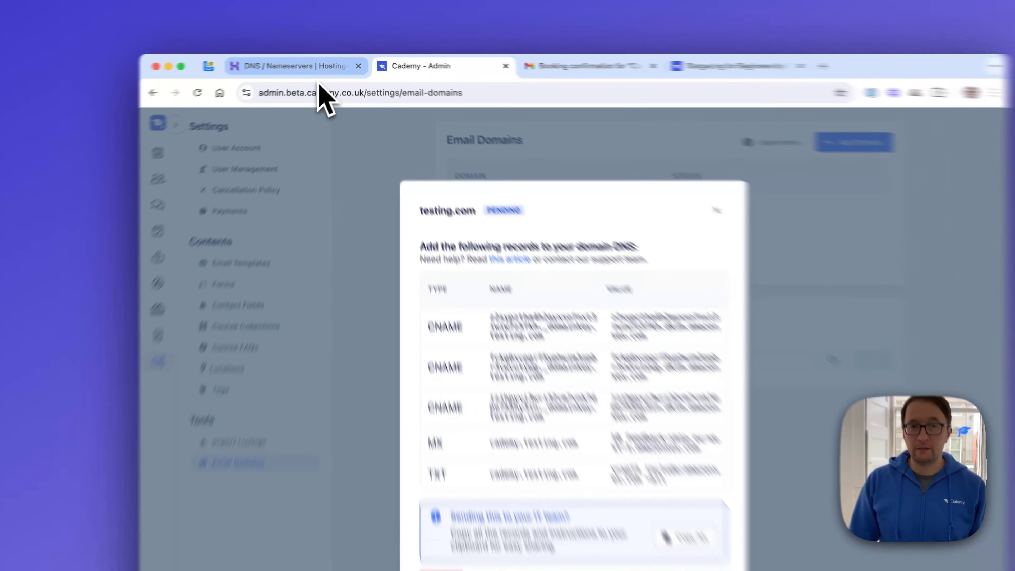
click(312, 62)
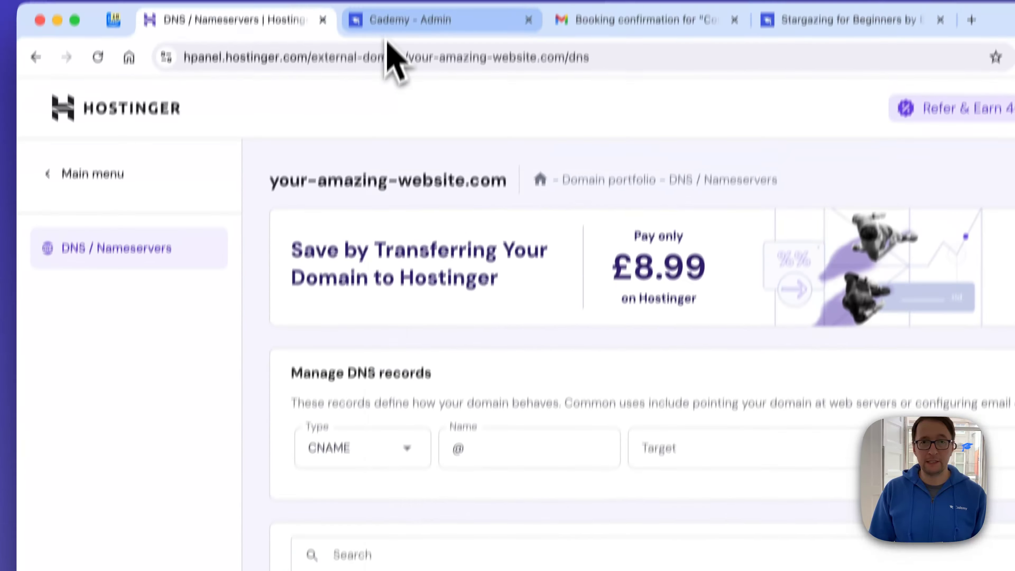
click(388, 34)
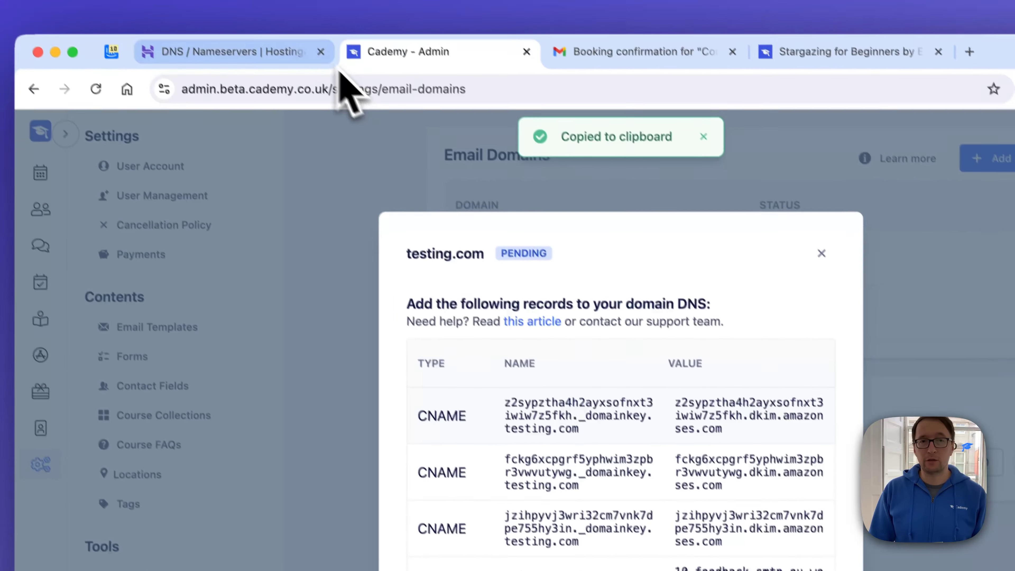
click(315, 67)
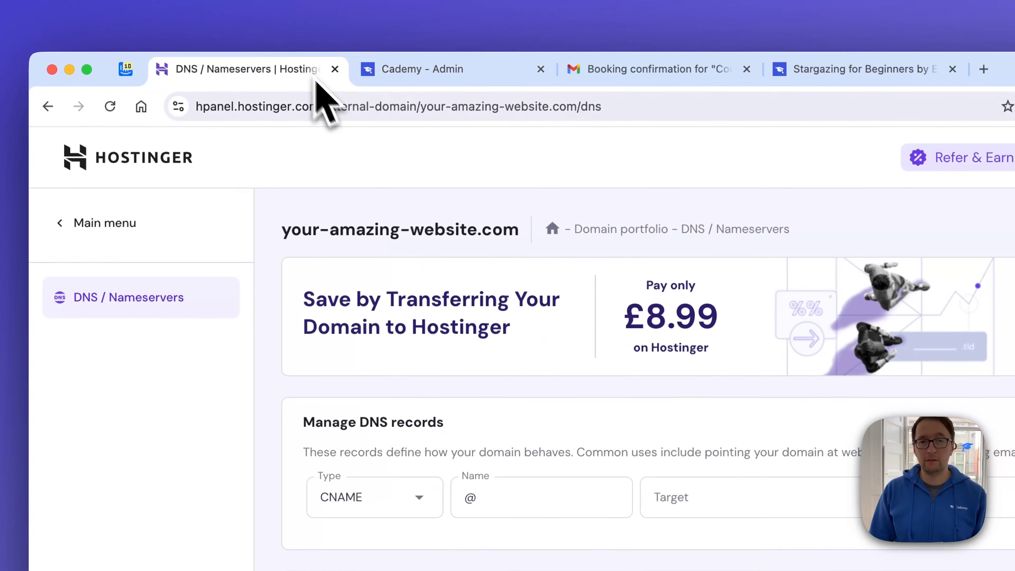
drag(421, 380, 388, 333)
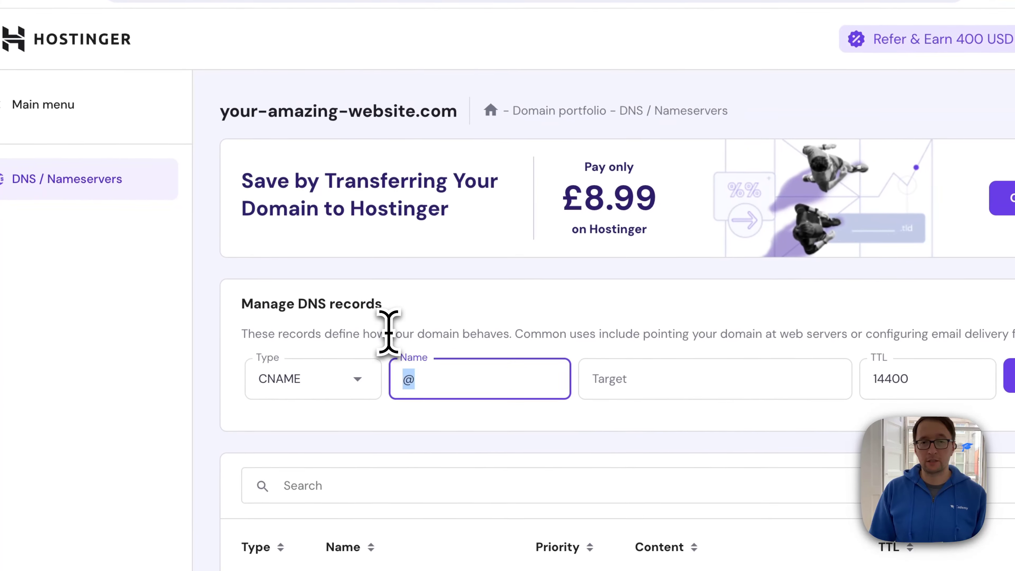
key(ctrl+v)
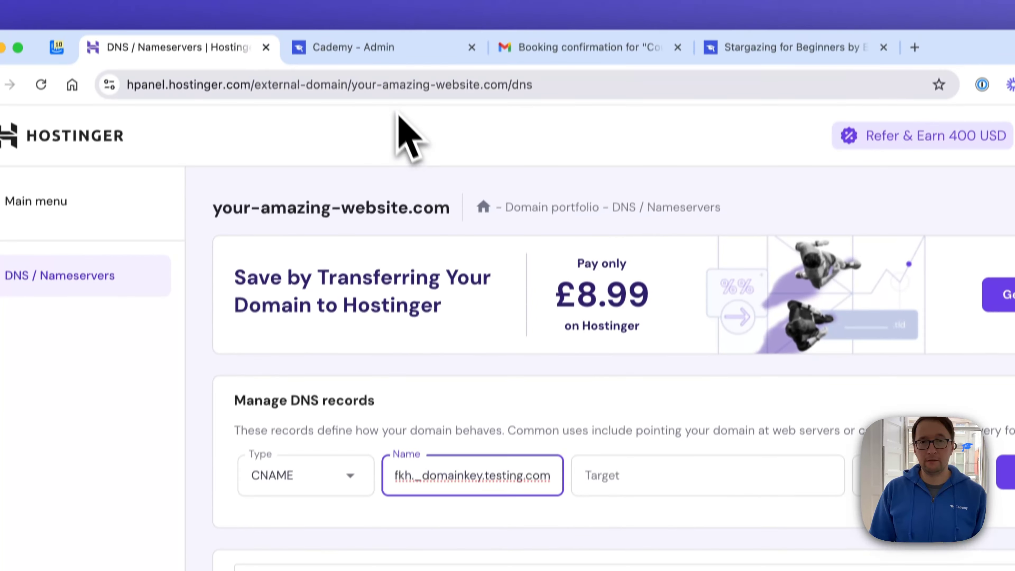
- Copy the first CNAME's value from Cademy into the Hostinger record's target and add the record
click(395, 45)
click(649, 400)
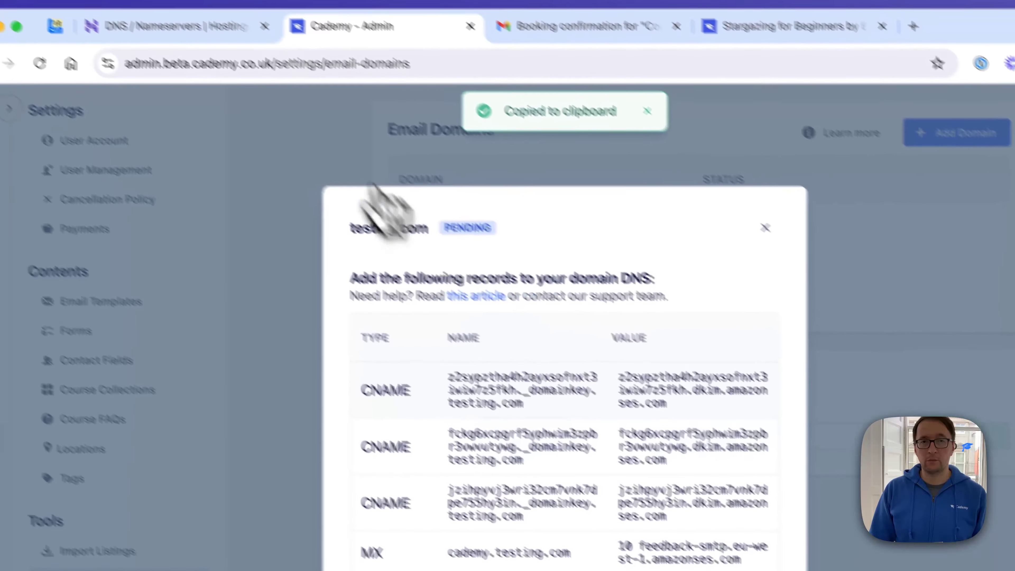
click(152, 23)
click(665, 465)
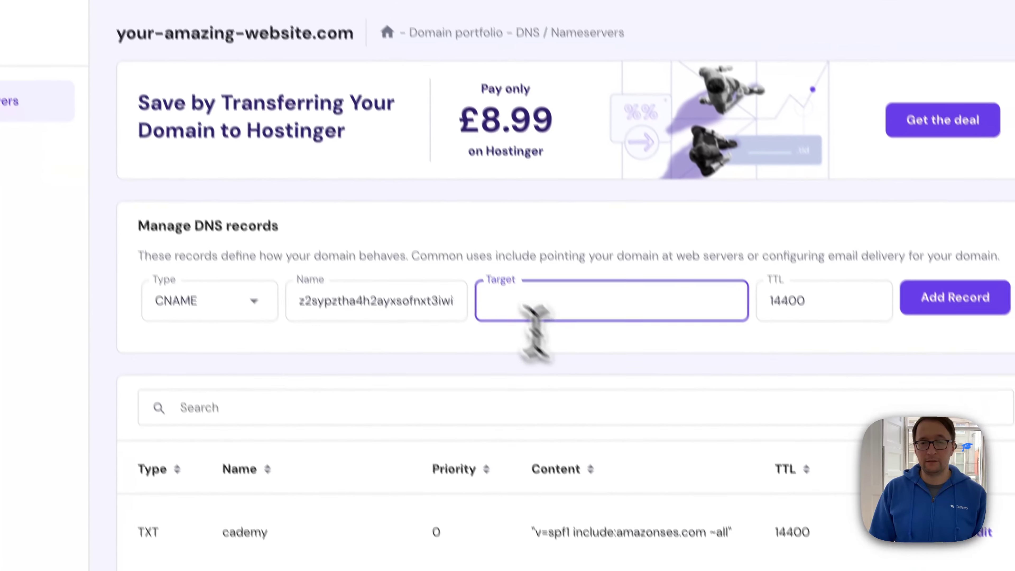
key(ctrl+v)
click(896, 265)
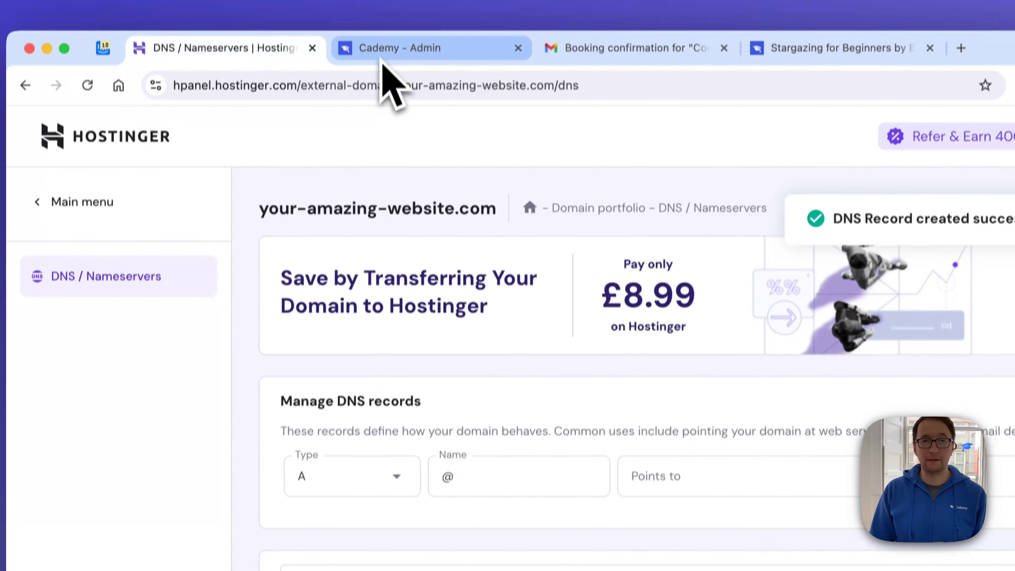
- Check the remaining DNS records for testing.com in Cademy and set the new Hostinger record's type to MX
click(381, 60)
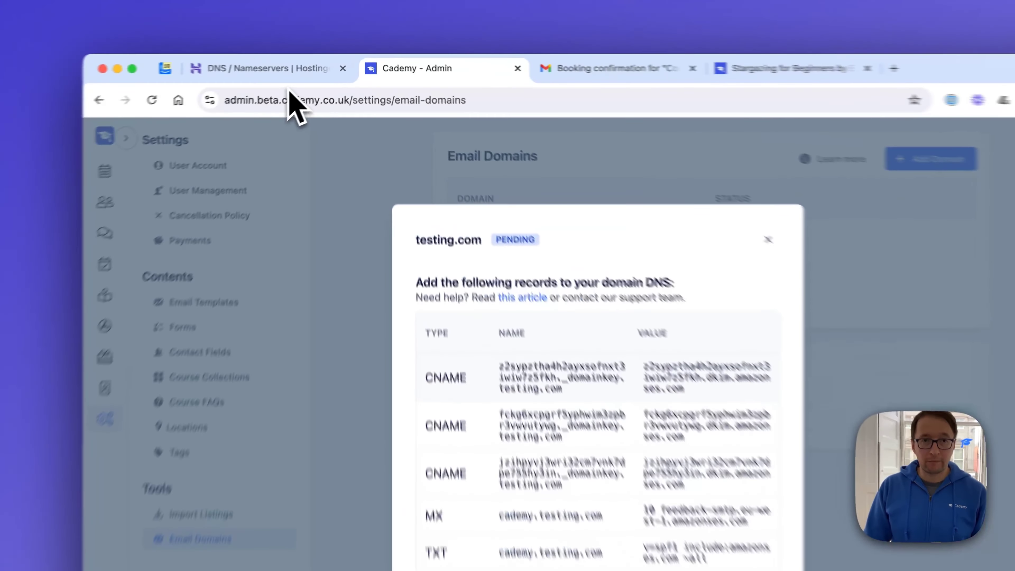
click(319, 63)
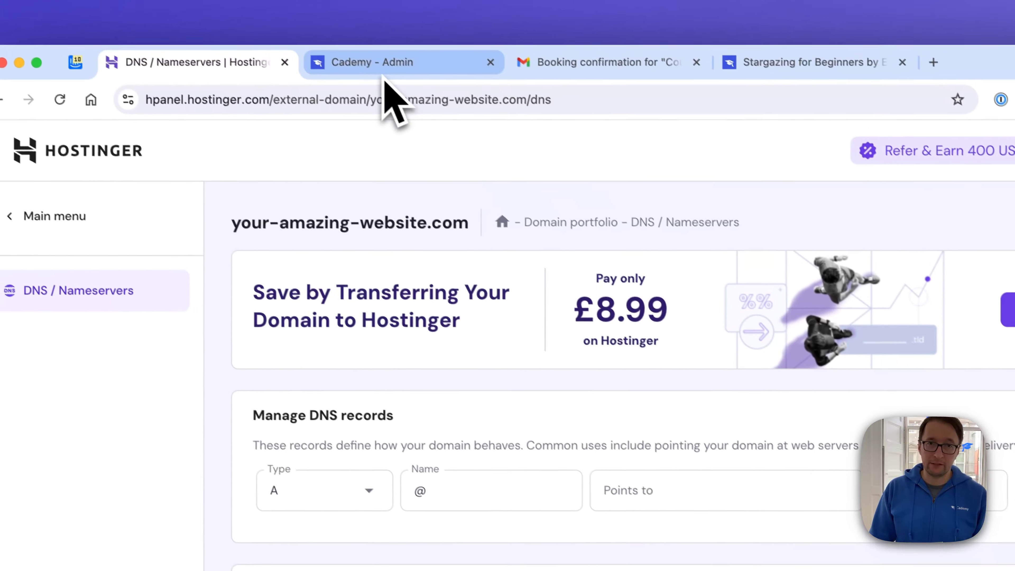
click(389, 75)
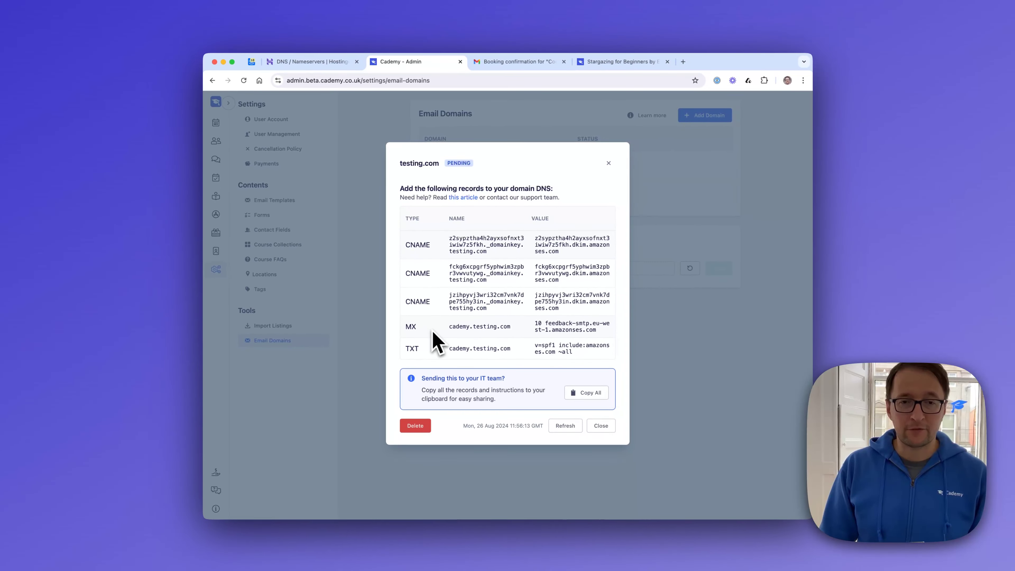
click(319, 64)
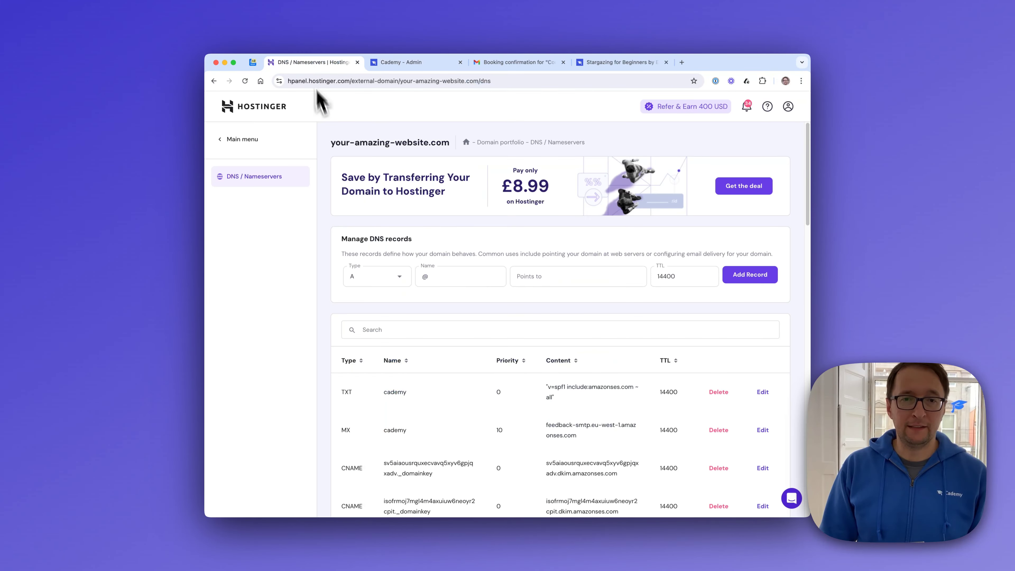
click(359, 281)
click(371, 326)
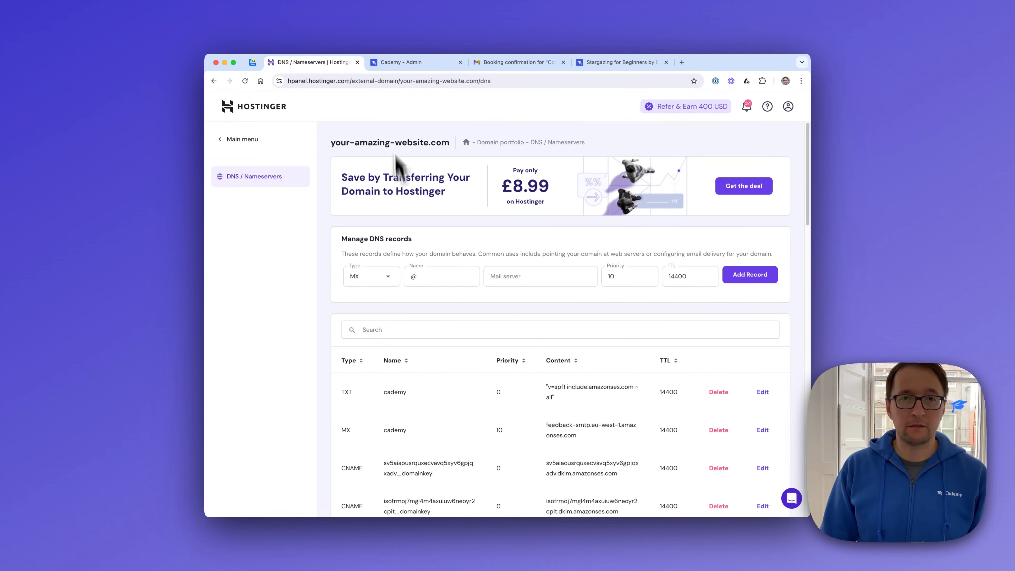
- Copy the MX record's name, cademy.testing.com, from Cademy into the name of the new Hostinger record
click(397, 63)
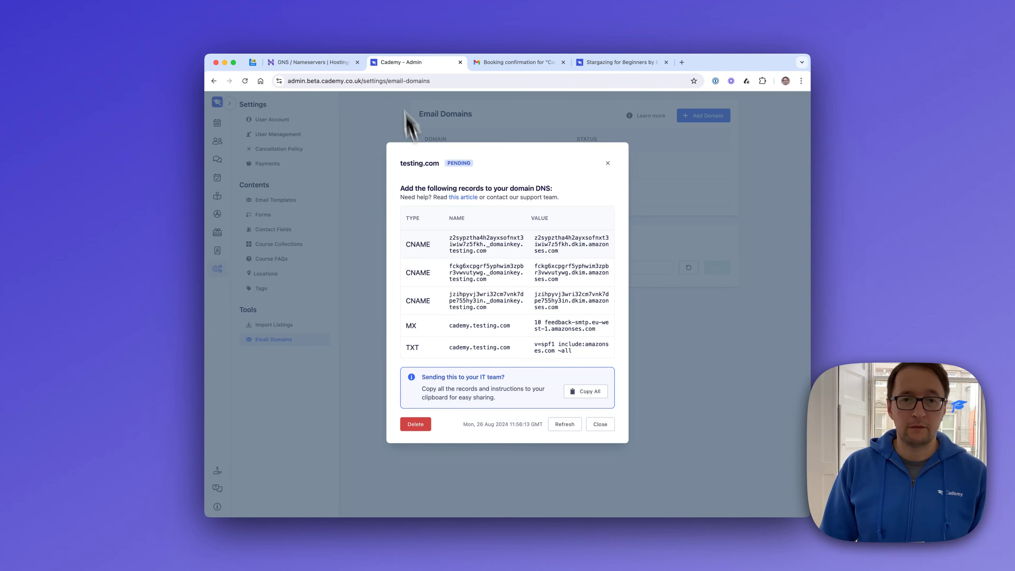
click(459, 329)
click(336, 66)
click(458, 282)
key(ctrl+v)
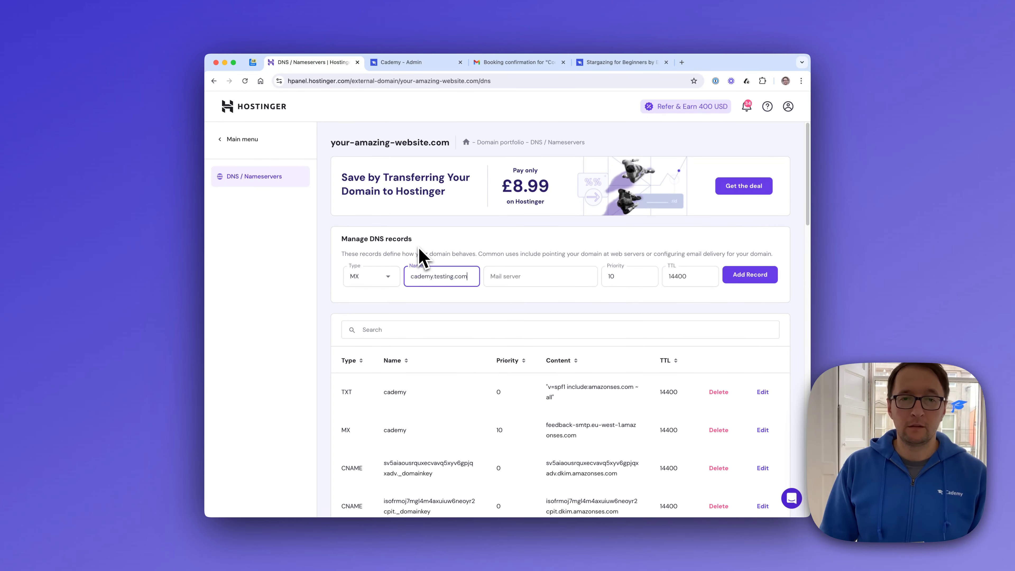
- Copy the MX record's value from Cademy into the Hostinger record's mail server and try to add the record
click(418, 63)
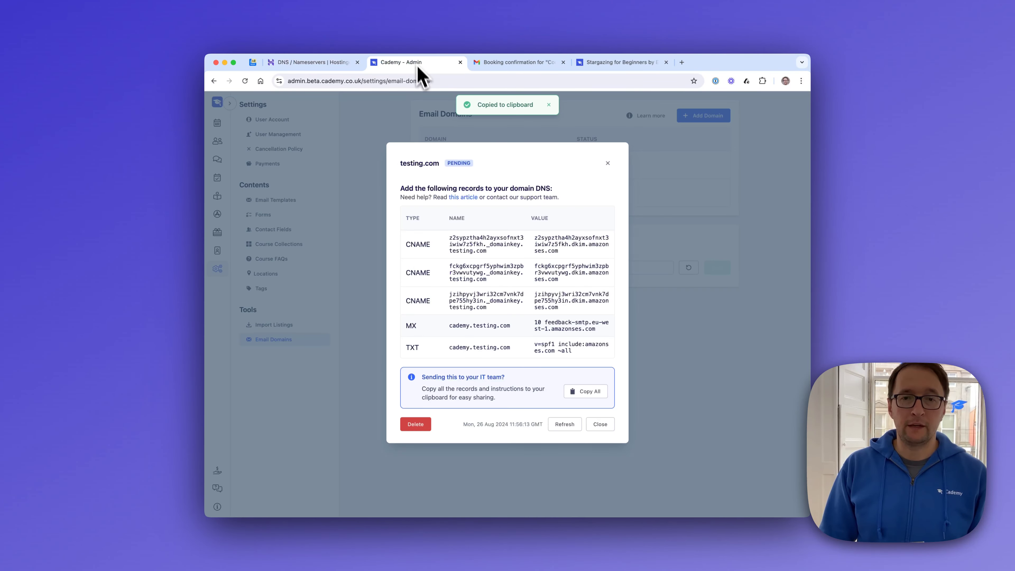
click(559, 328)
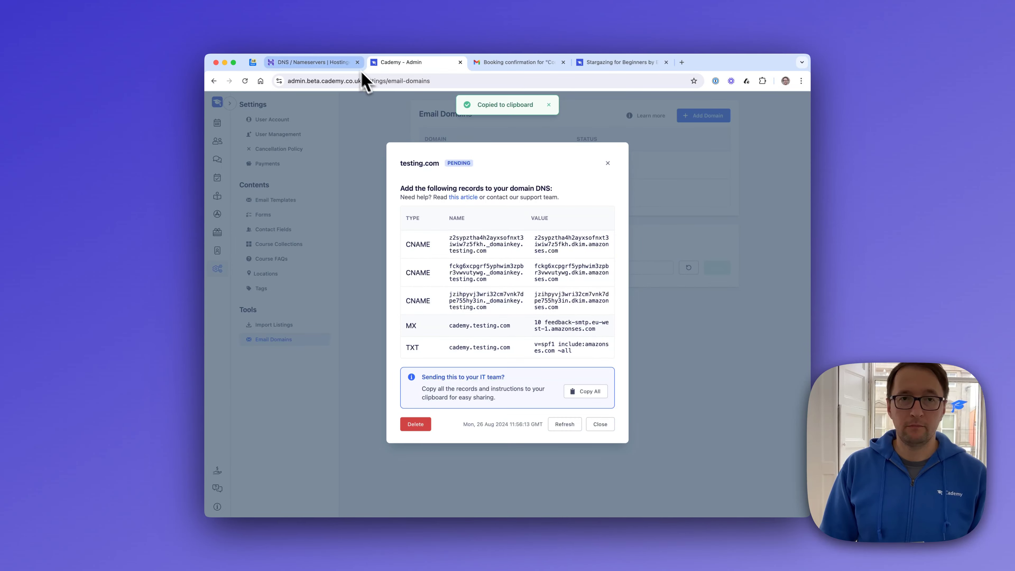
click(343, 63)
click(513, 276)
key(super+v)
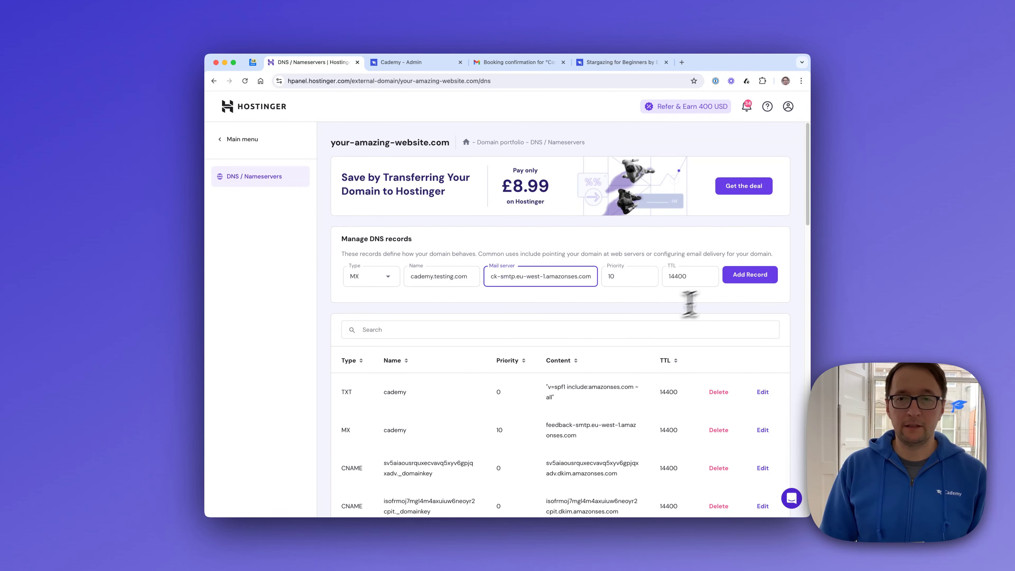
click(738, 278)
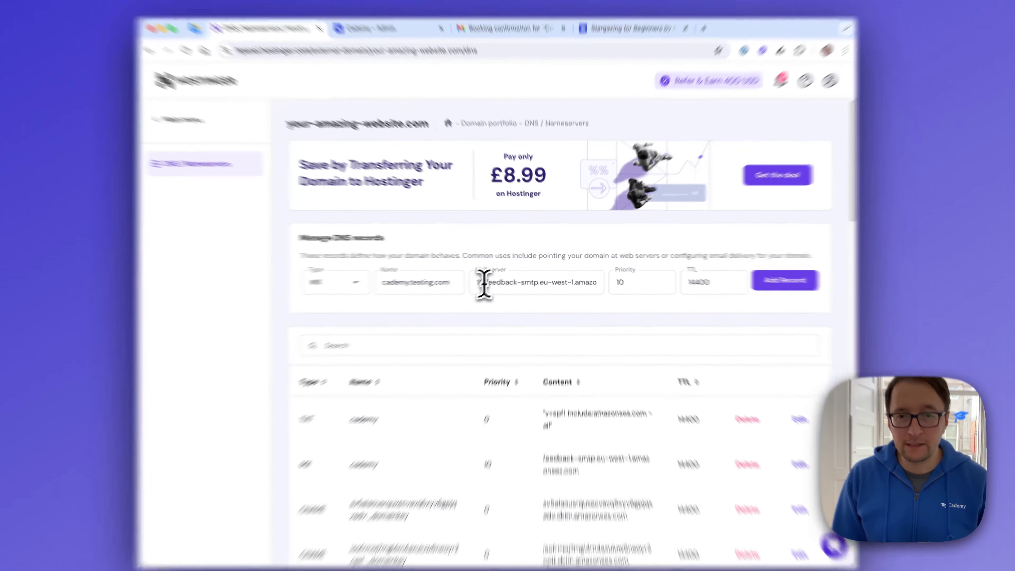
- Remove the leading 10 from the MX record's mail server value in Hostinger and add the record
drag(498, 275, 497, 271)
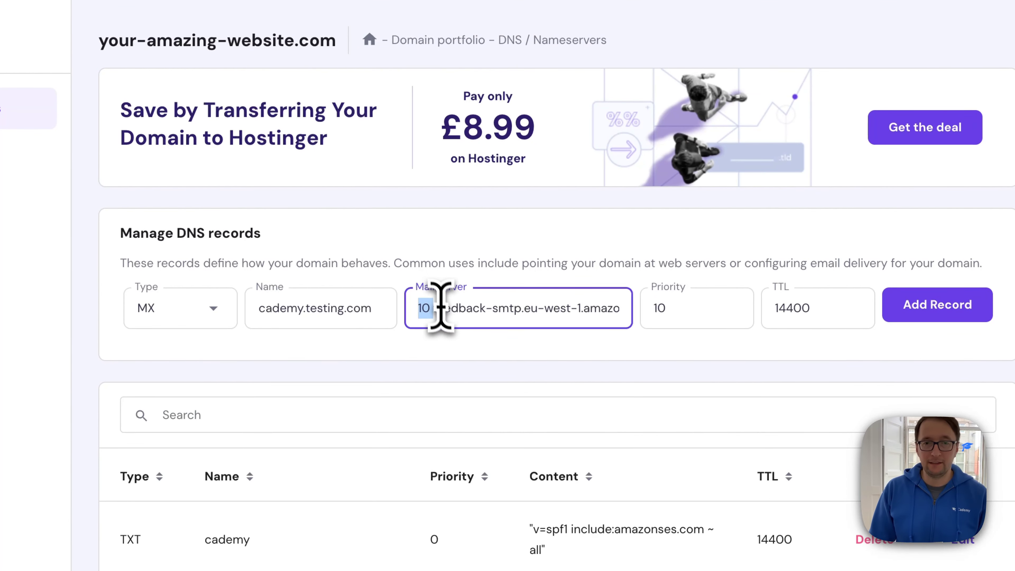
click(432, 304)
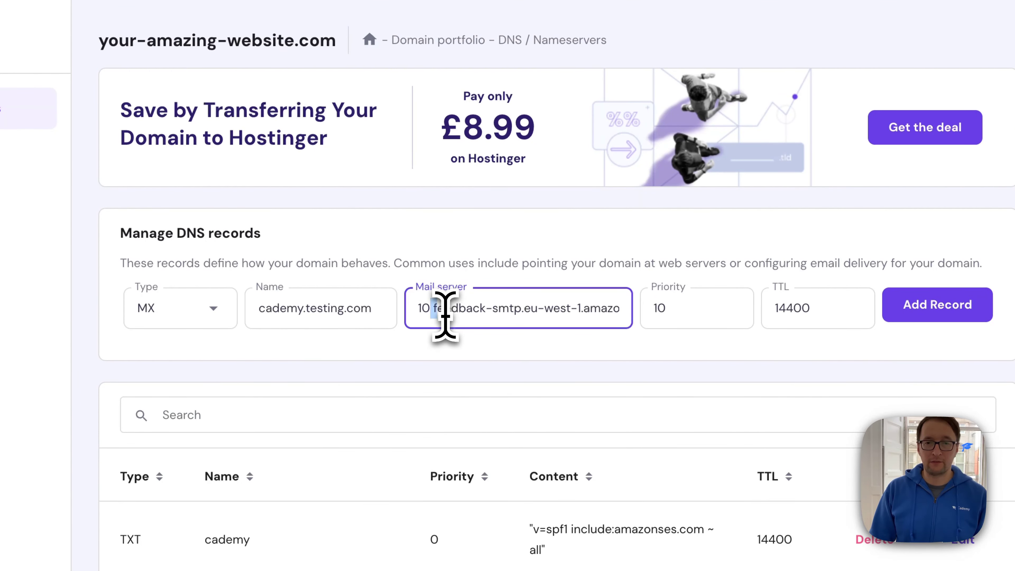
click(445, 318)
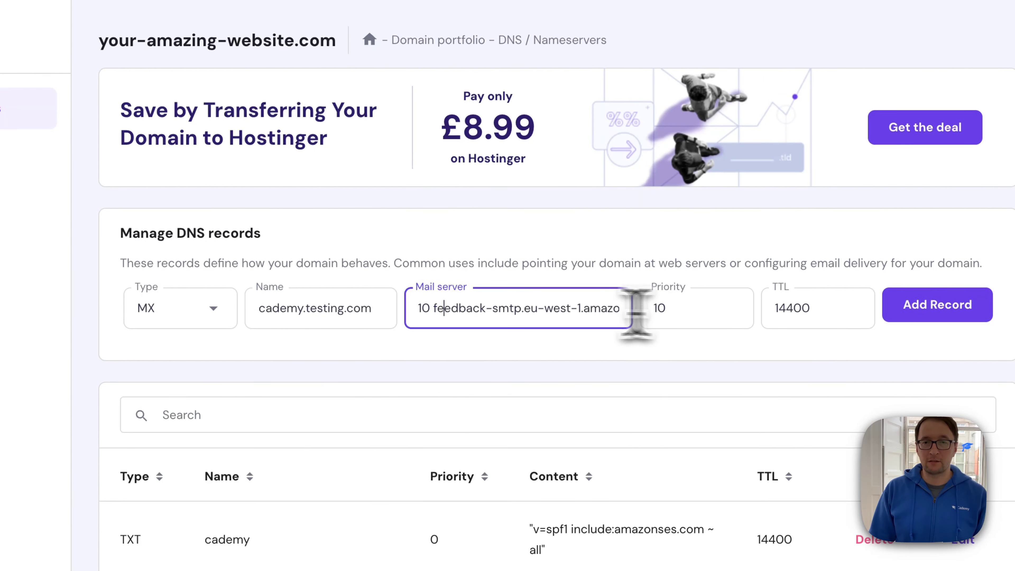
drag(437, 313, 415, 270)
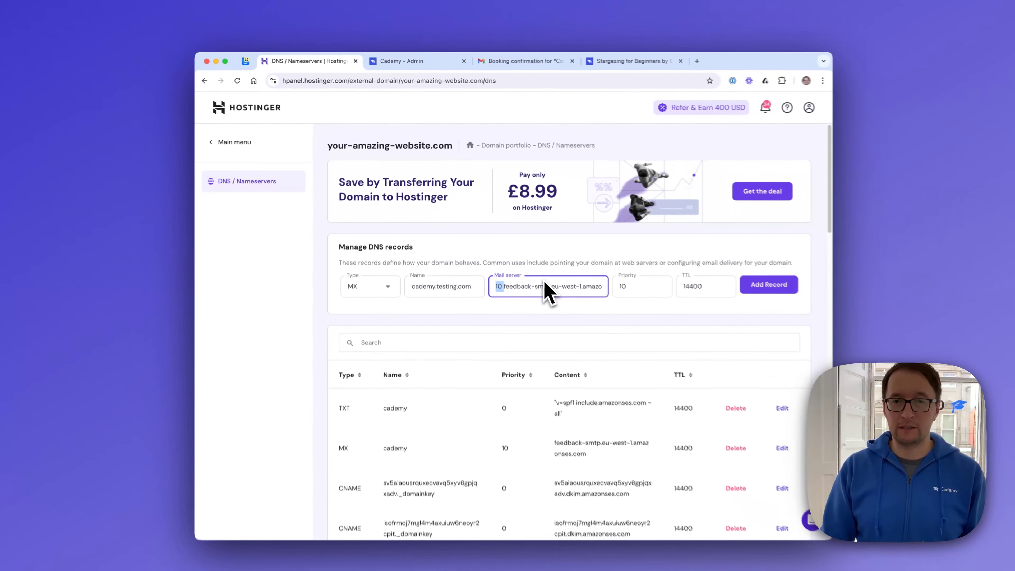
key(BackSpace)
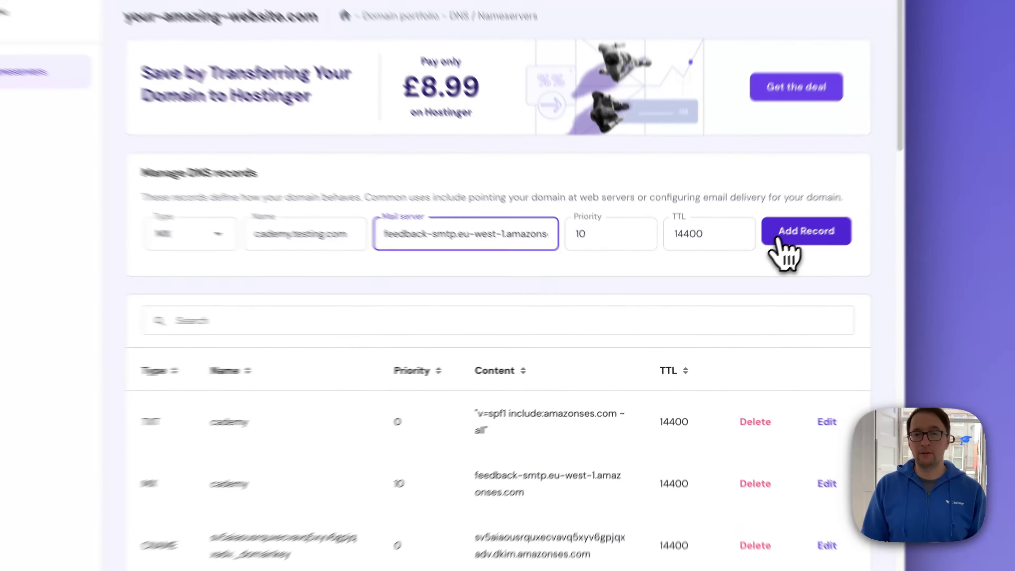
click(733, 277)
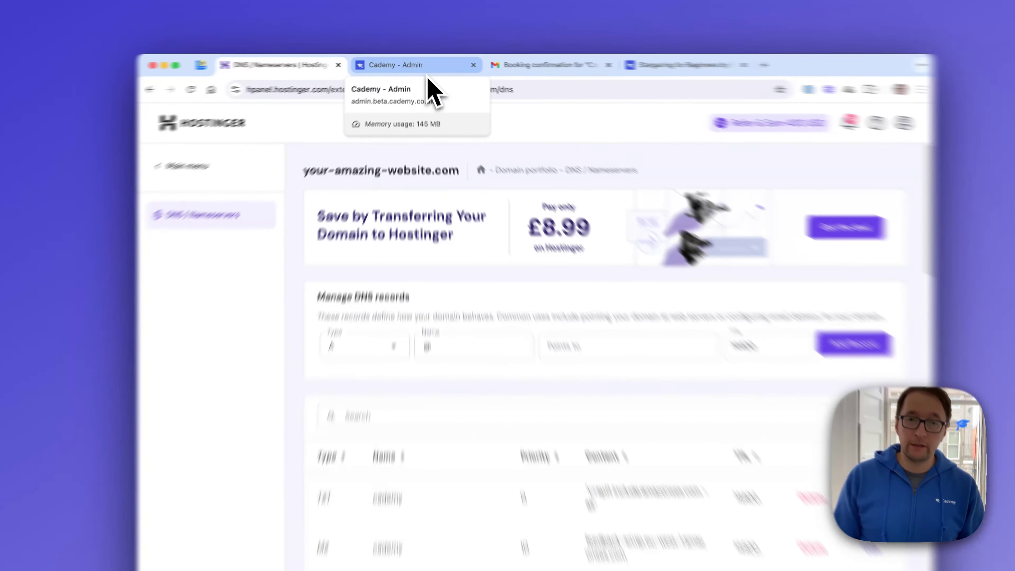
- Inspect the domain part of the MX name in Cademy and copy cademy.testing.com into a new Hostinger record's name
click(425, 69)
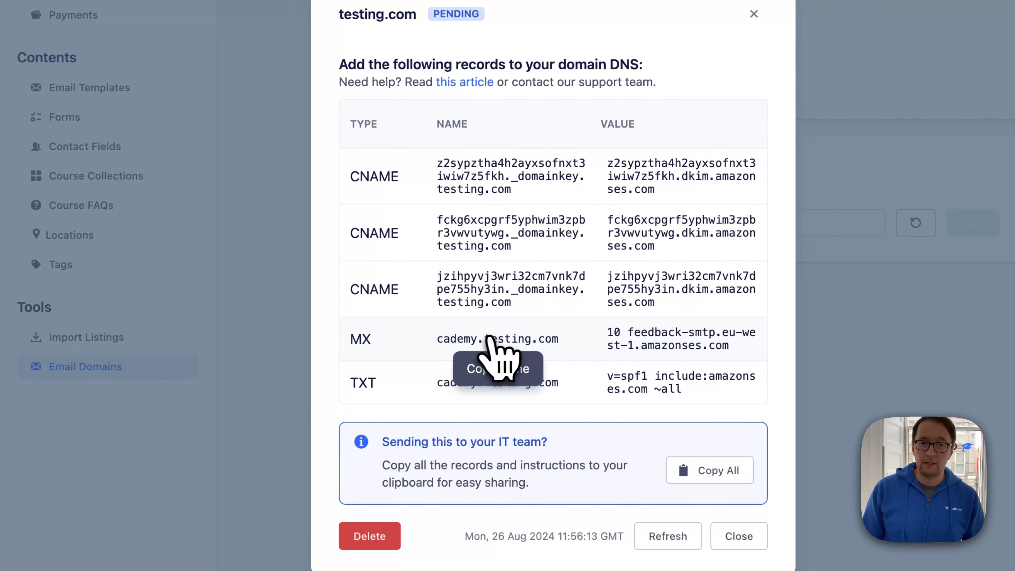
drag(490, 339, 572, 347)
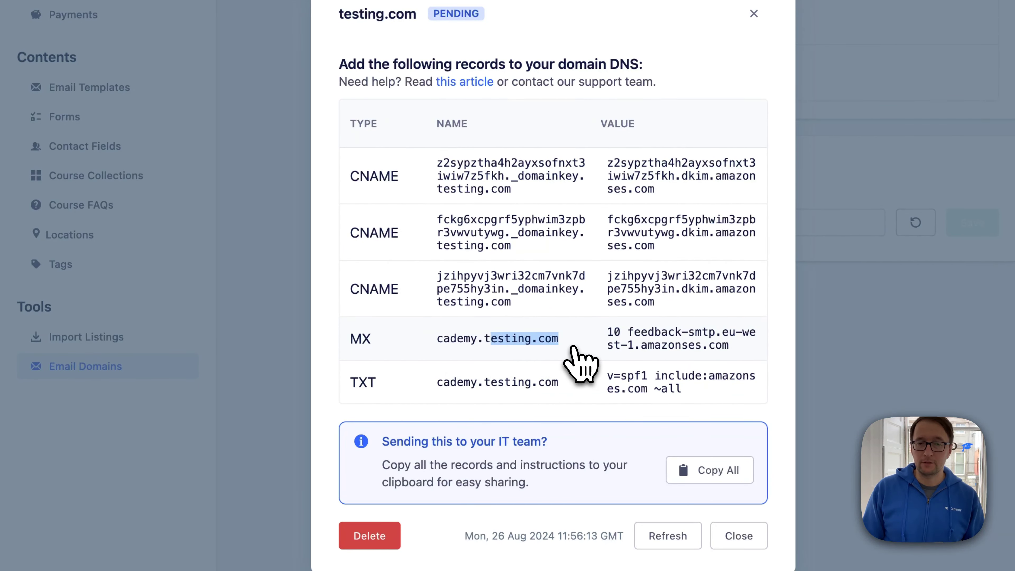
drag(565, 347, 472, 344)
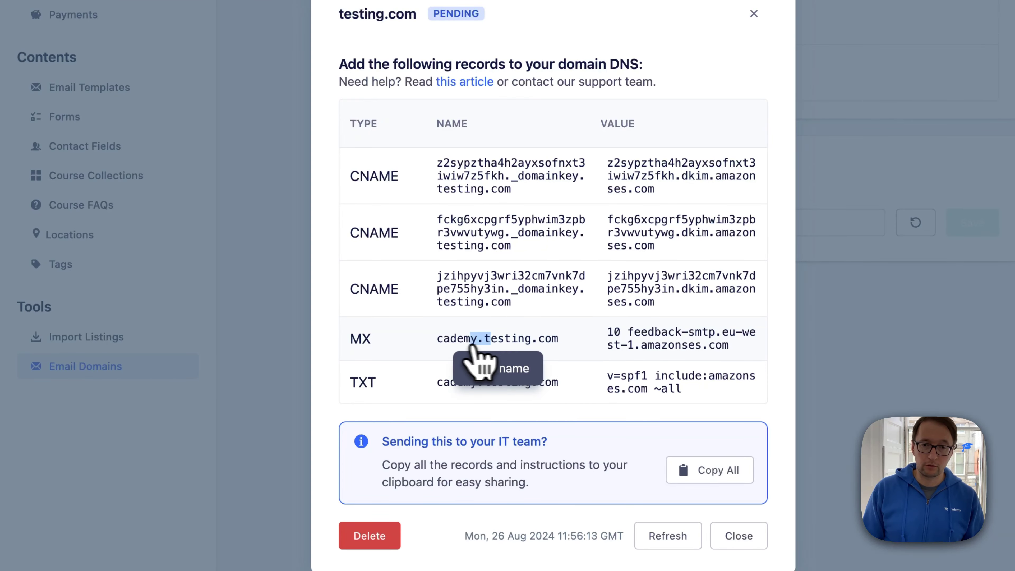
click(545, 344)
click(308, 68)
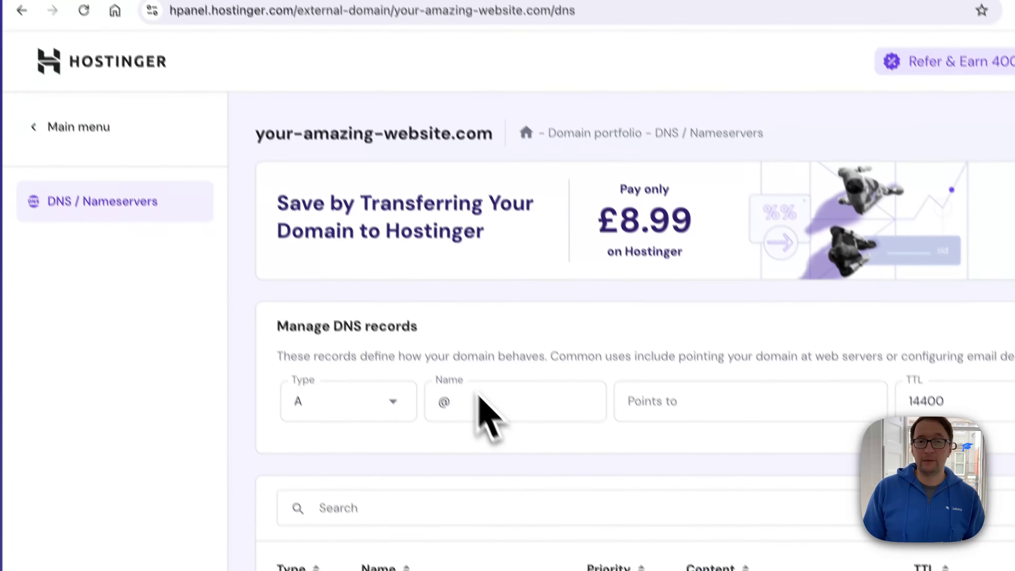
click(480, 398)
key(ctrl+v)
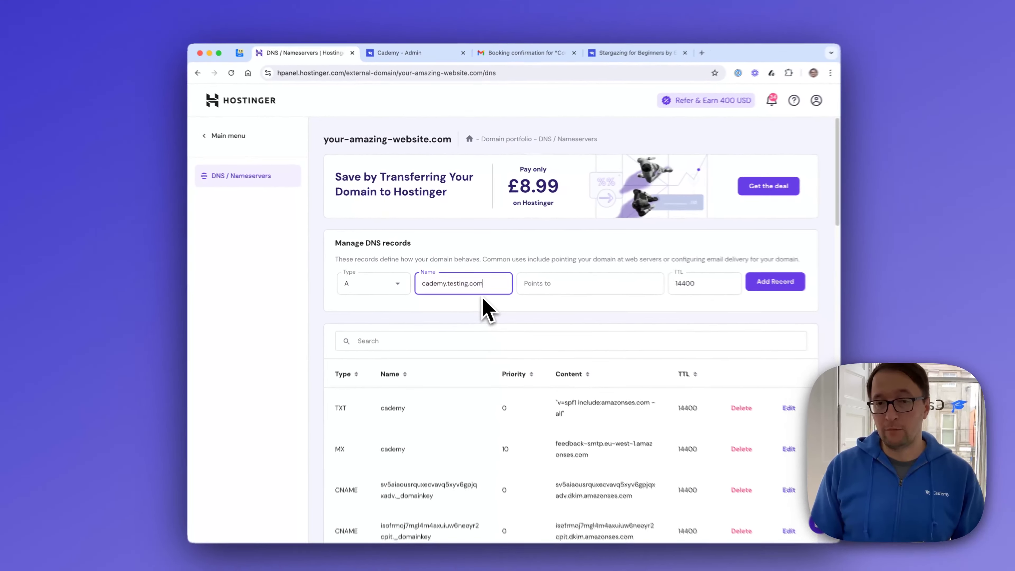
scroll(544, 453, down, 2)
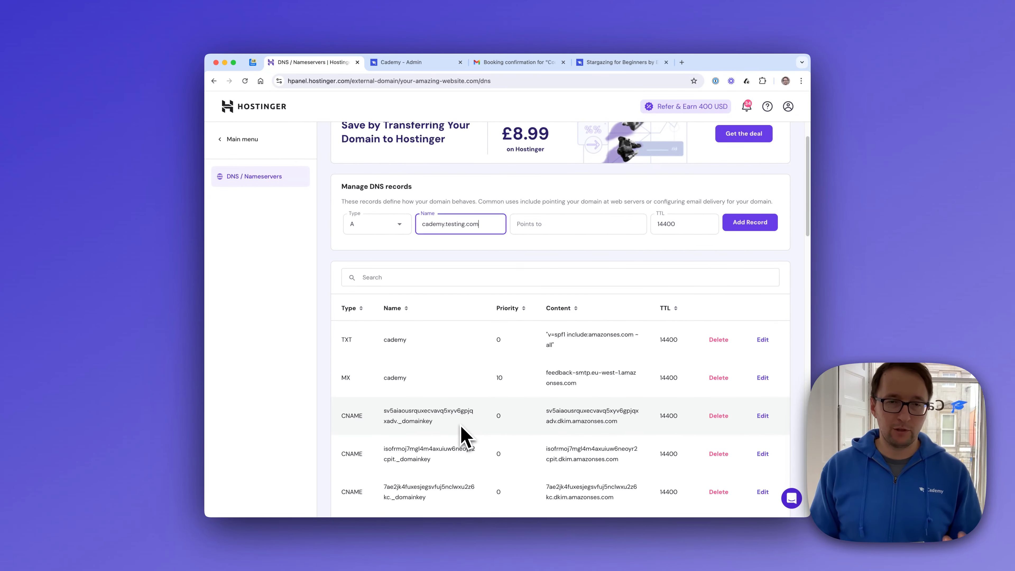
scroll(459, 430, up, 2)
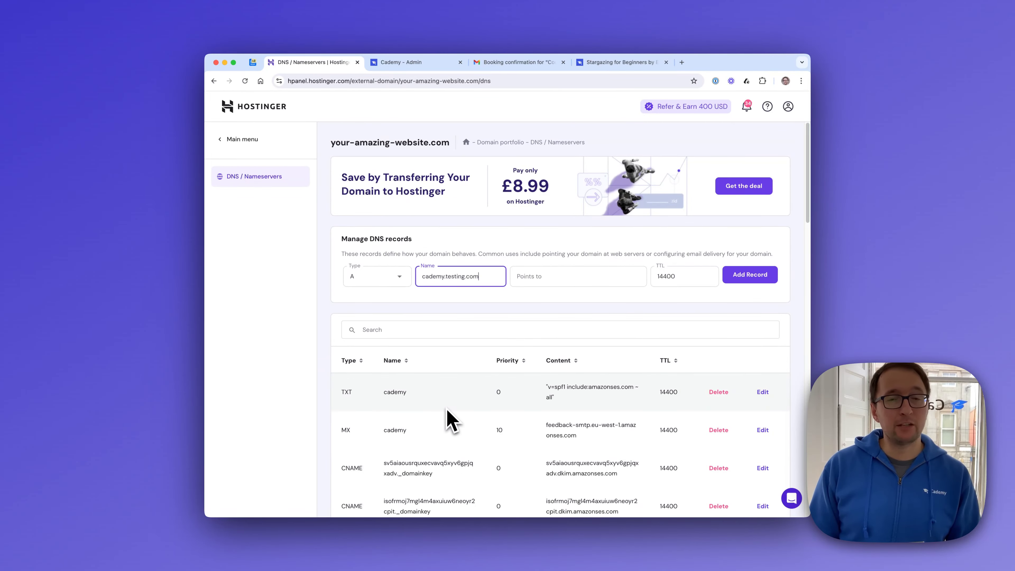
- Switch to Cademy, examine the verification status of your-amazing-website.com and close the domain's details
click(415, 64)
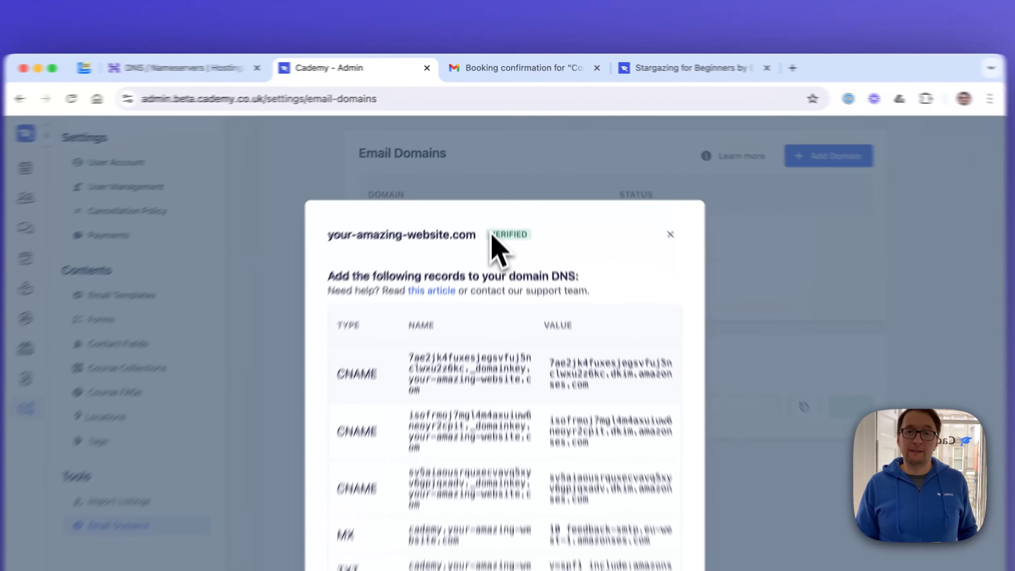
drag(491, 234, 539, 236)
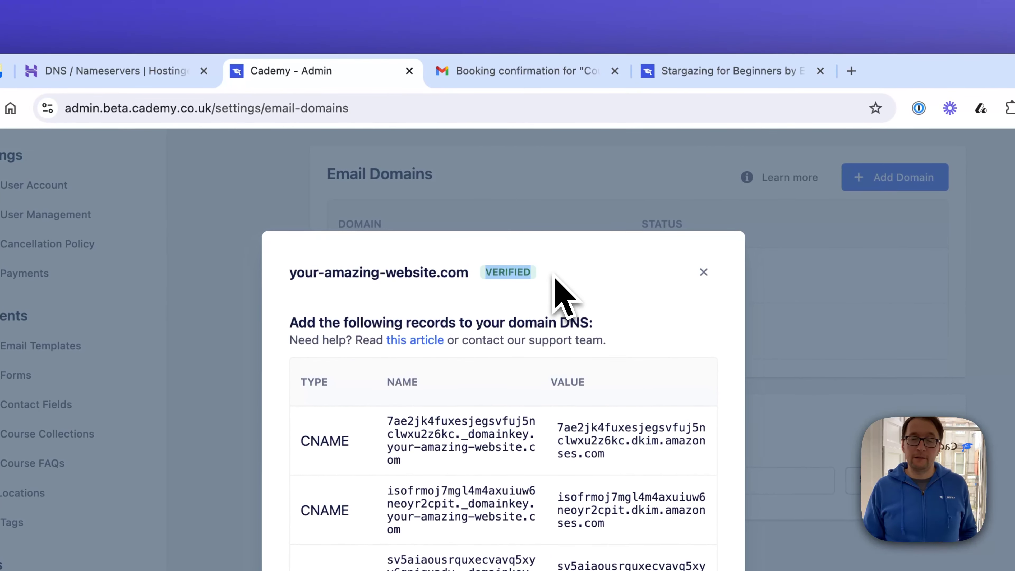
click(527, 293)
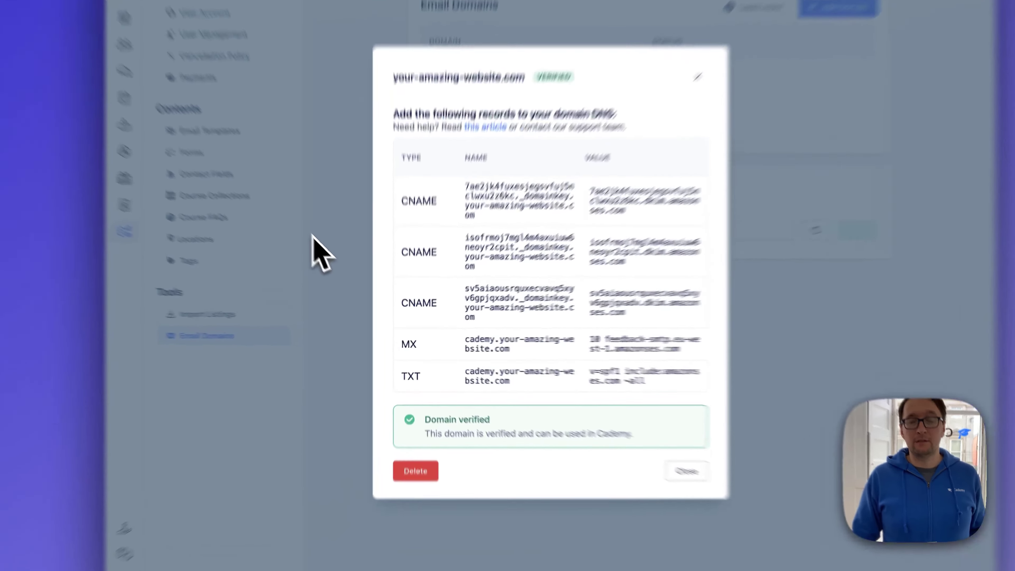
click(347, 287)
- Review the Default Sender section and replace the part before the @ in the default sender address with contact
drag(334, 154, 393, 214)
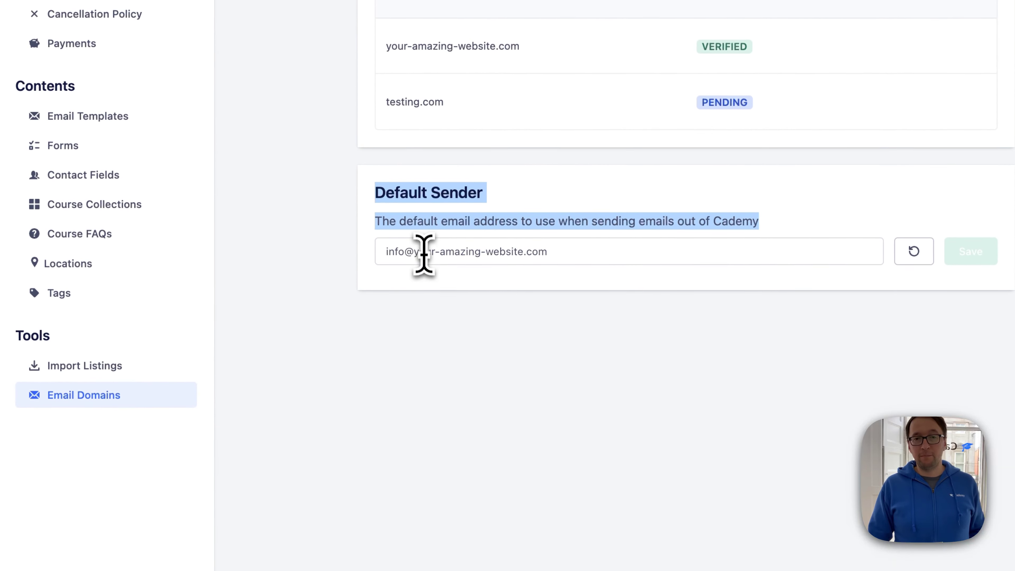
click(387, 318)
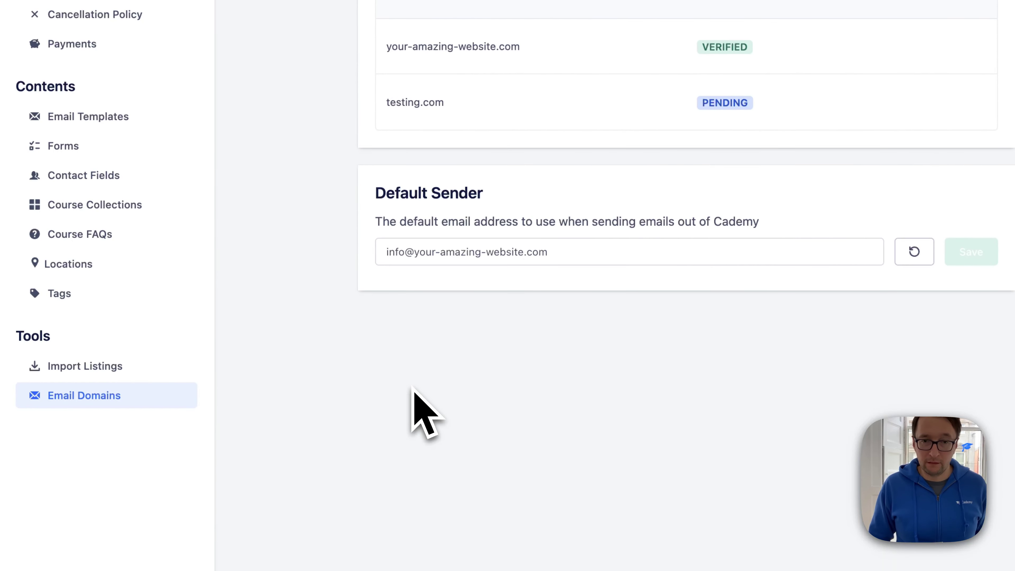
click(404, 255)
key(BackSpace)
key(BackSpace)
key(BackSpace)
key(BackSpace)
text(contact)
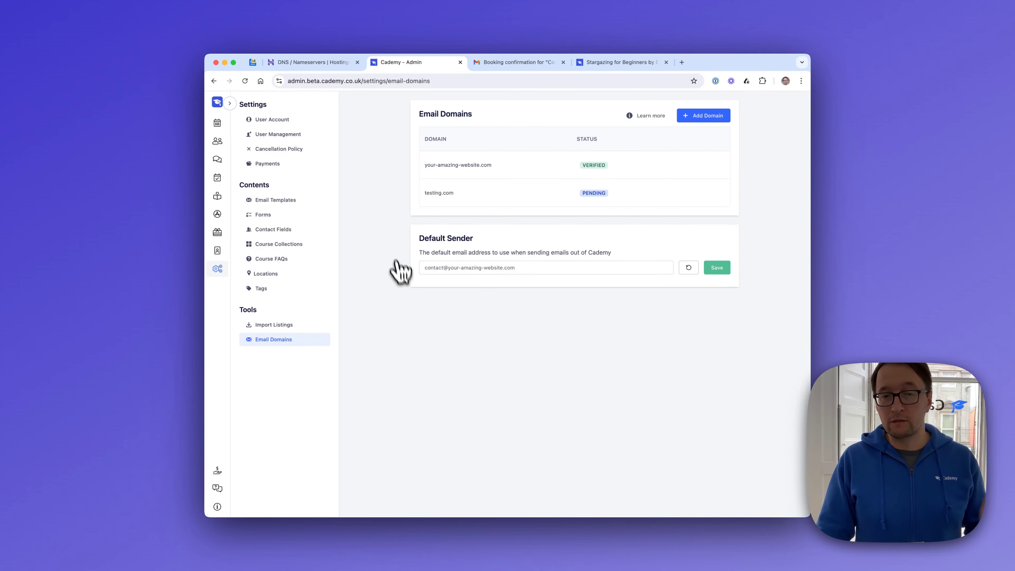